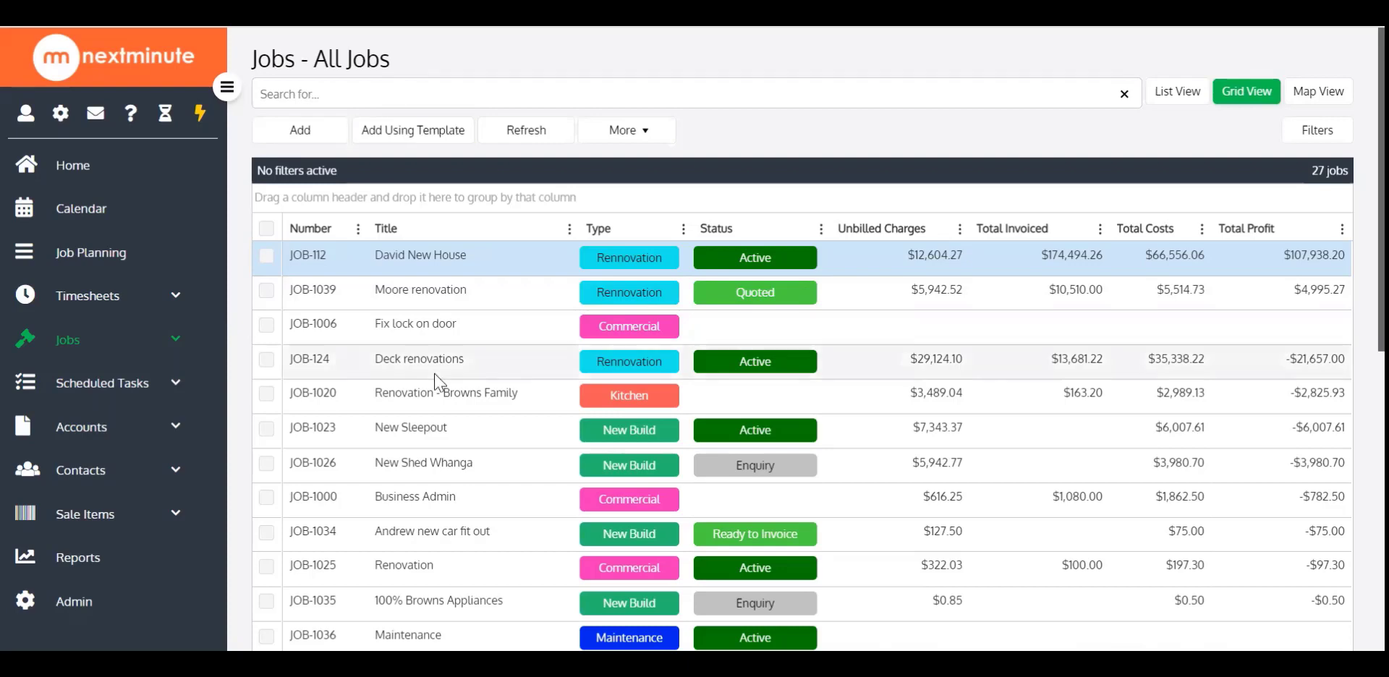
Open the charges of JOB-1039 and expand the Fri 01-Oct-2021 section.
{"action": "left_click", "coordinate": [312, 290]}
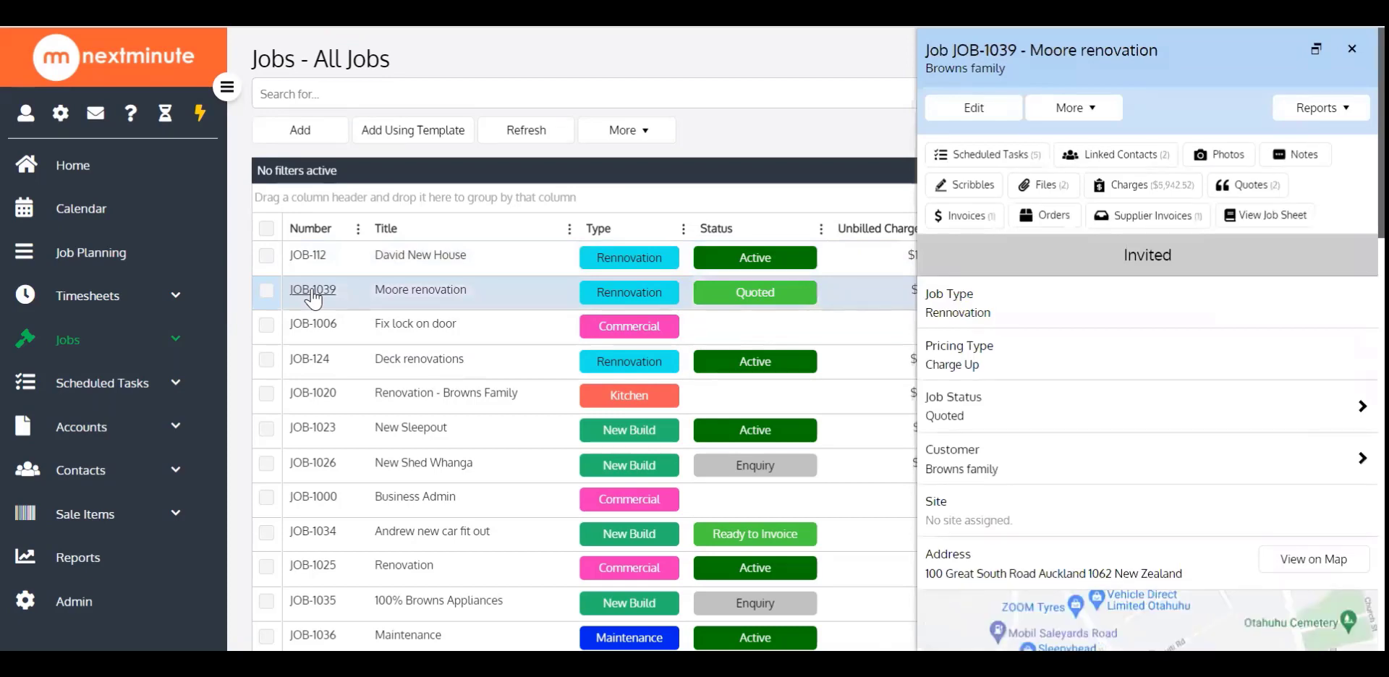
{"action": "left_click", "coordinate": [1156, 190]}
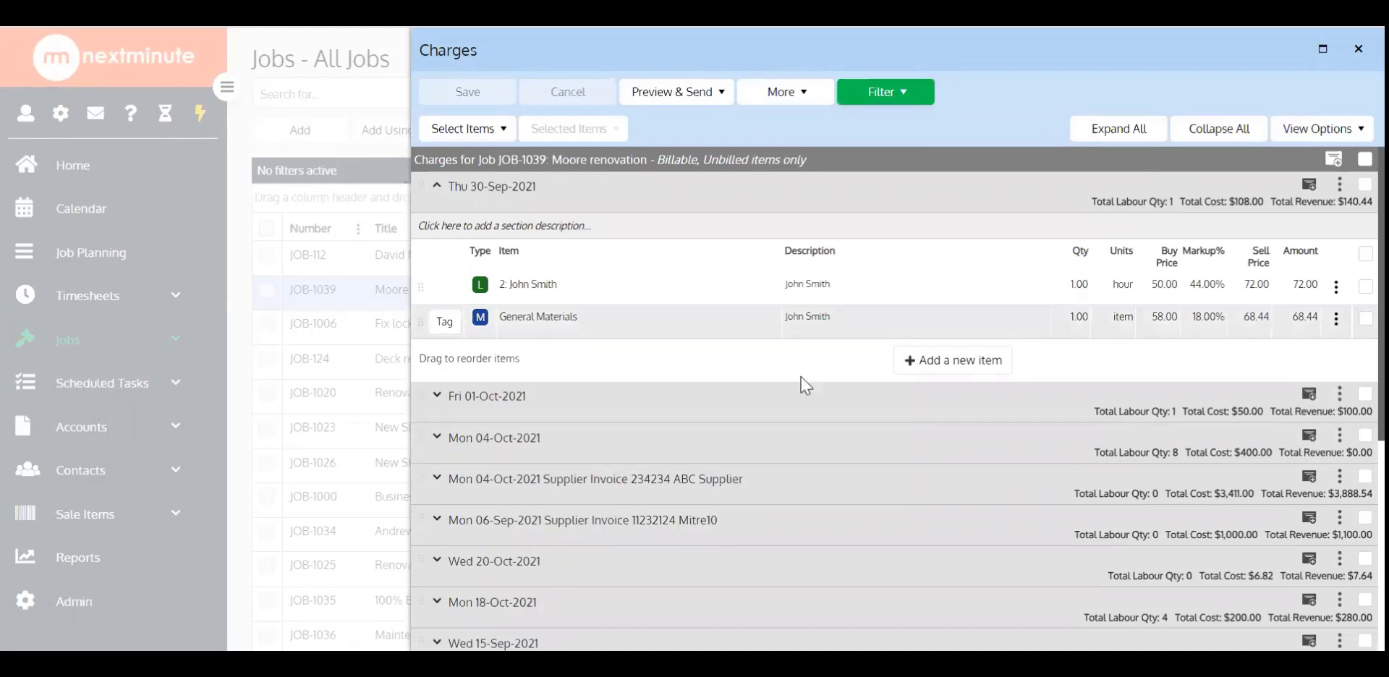
{"action": "left_click", "coordinate": [437, 396]}
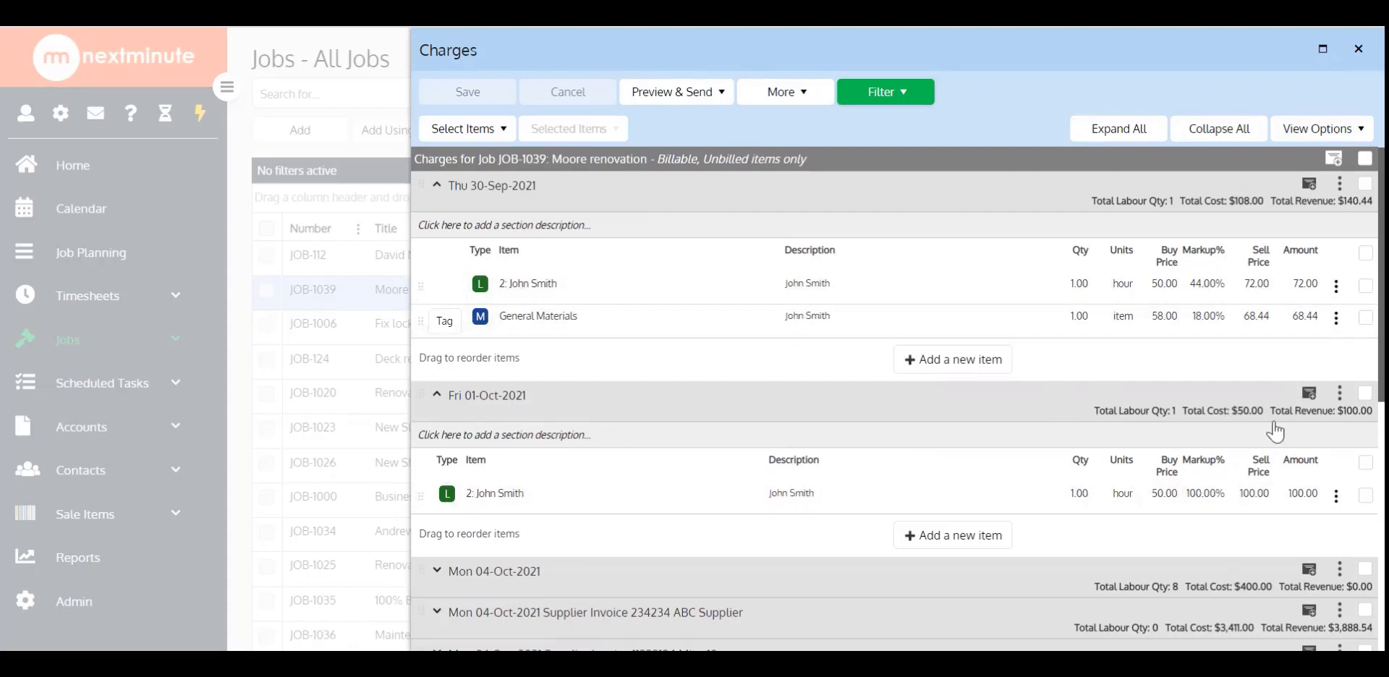
Move the labour item in the Fri 01-Oct-2021 section to JOB-1006 - Fix lock on door and confirm the move.
{"action": "left_click", "coordinate": [1364, 496]}
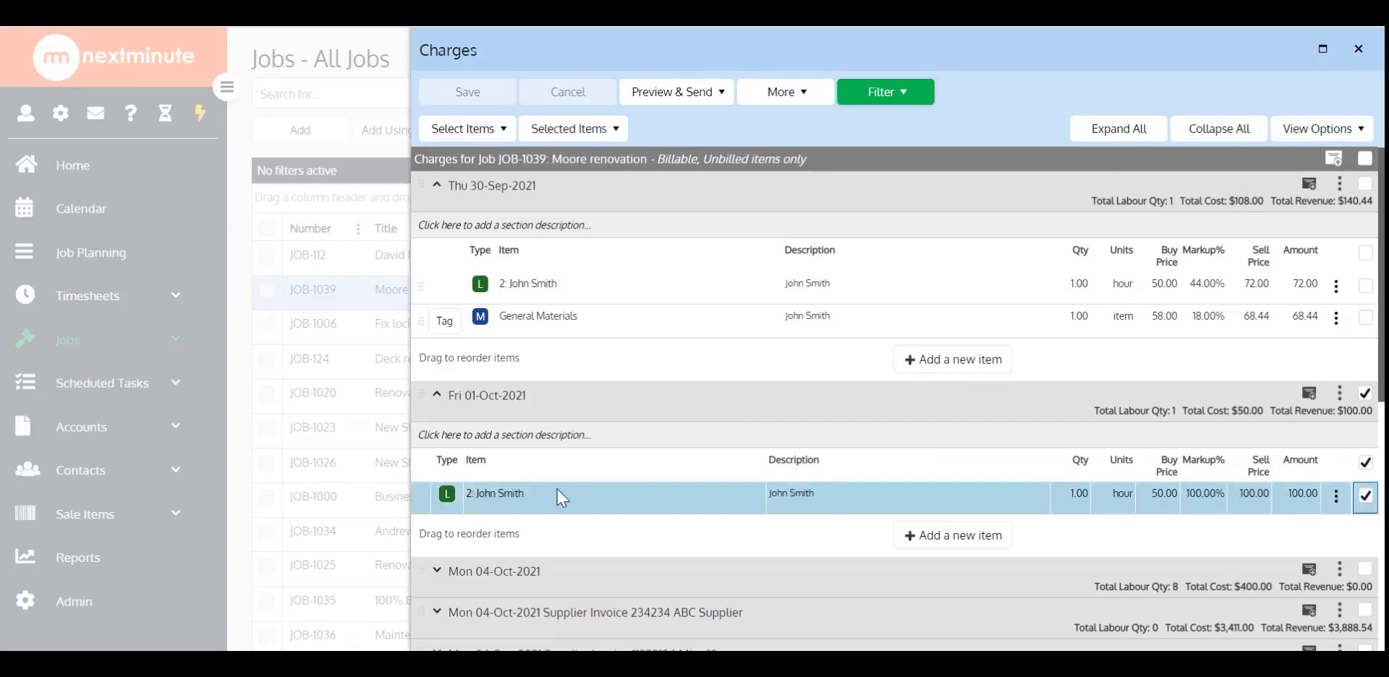
{"action": "left_click", "coordinate": [601, 129]}
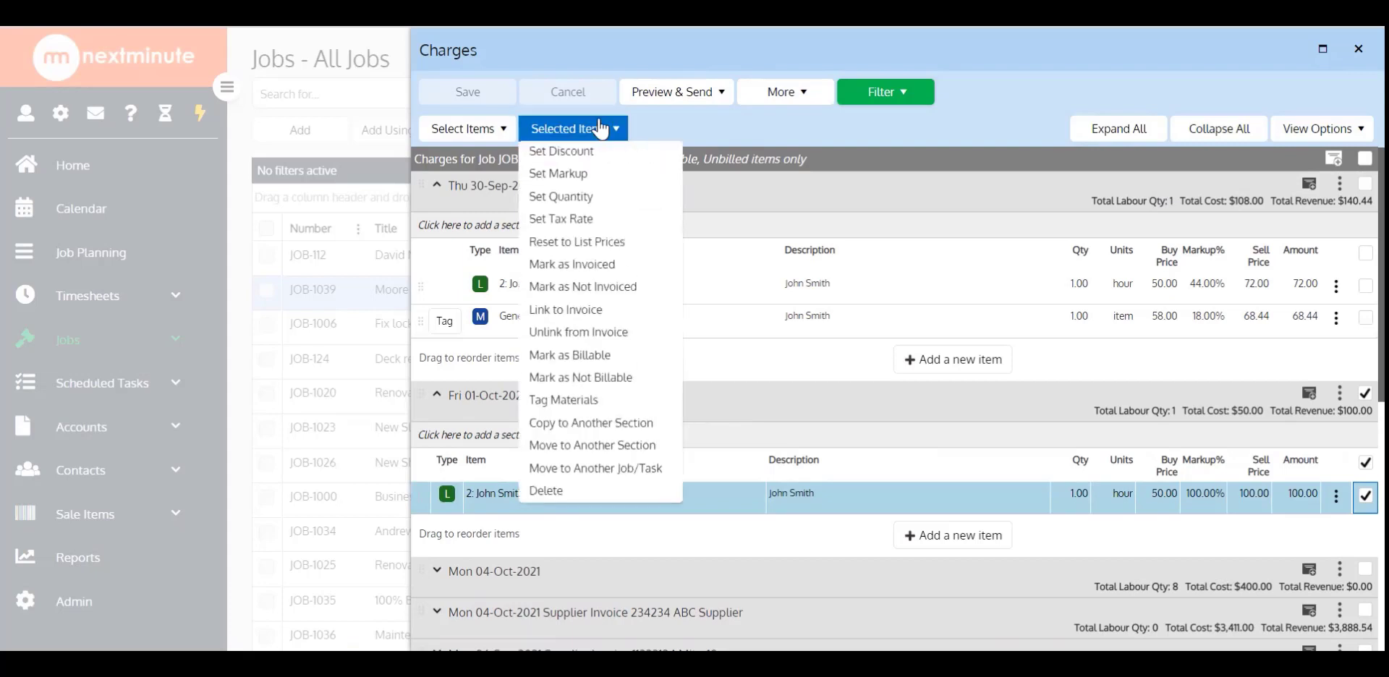
{"action": "left_click", "coordinate": [615, 470]}
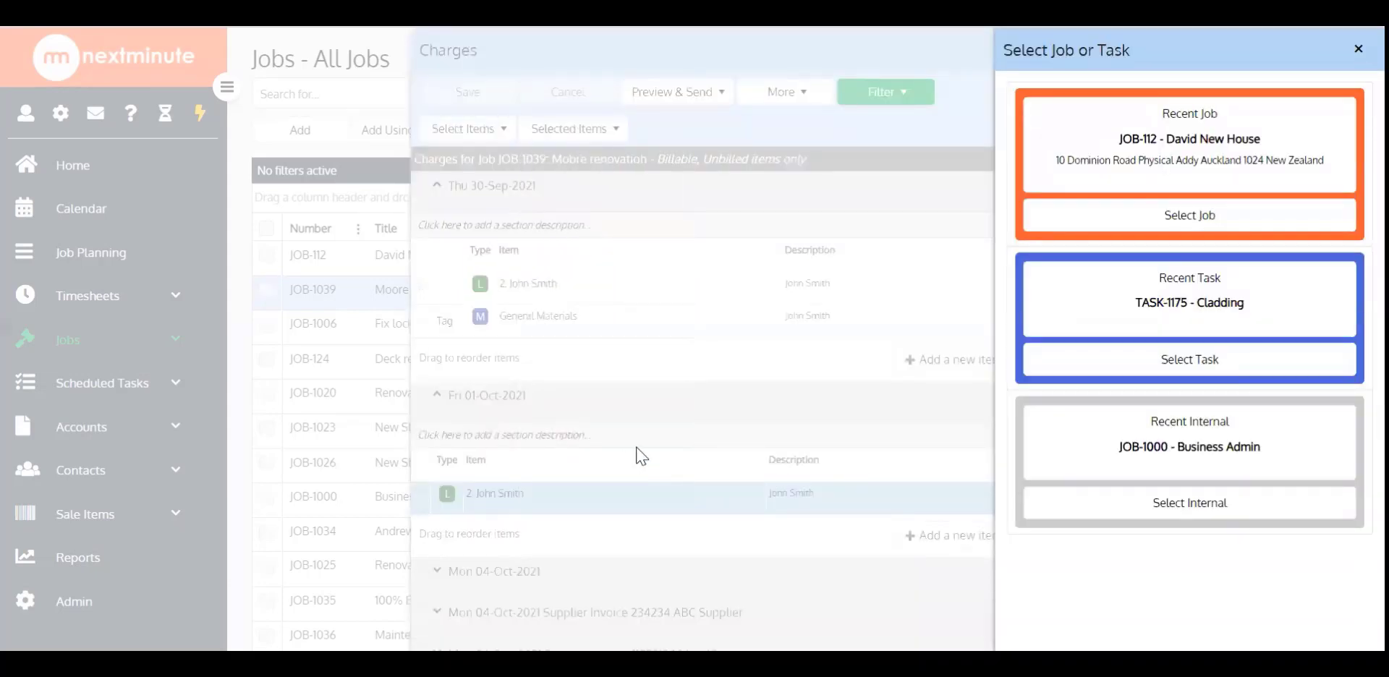
{"action": "left_click", "coordinate": [1190, 219]}
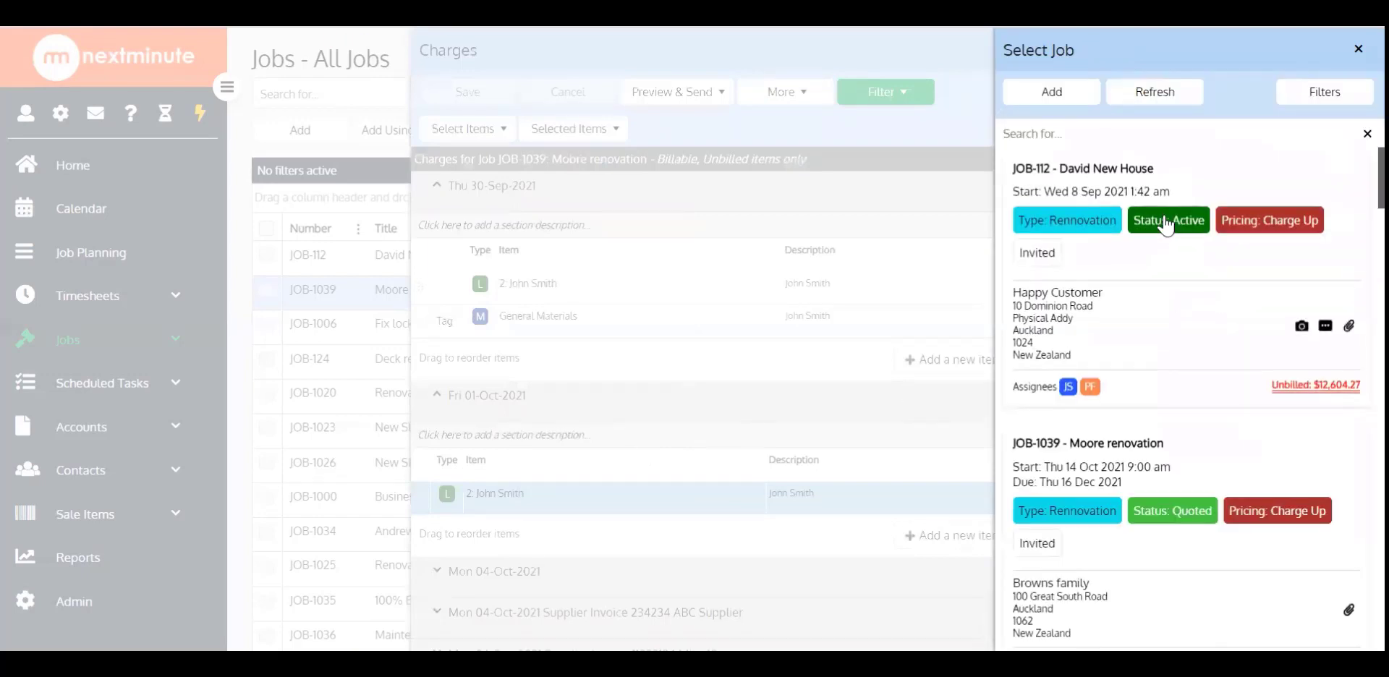
{"action": "scroll", "coordinate": [1166, 226], "scroll_direction": "down", "scroll_amount": 5}
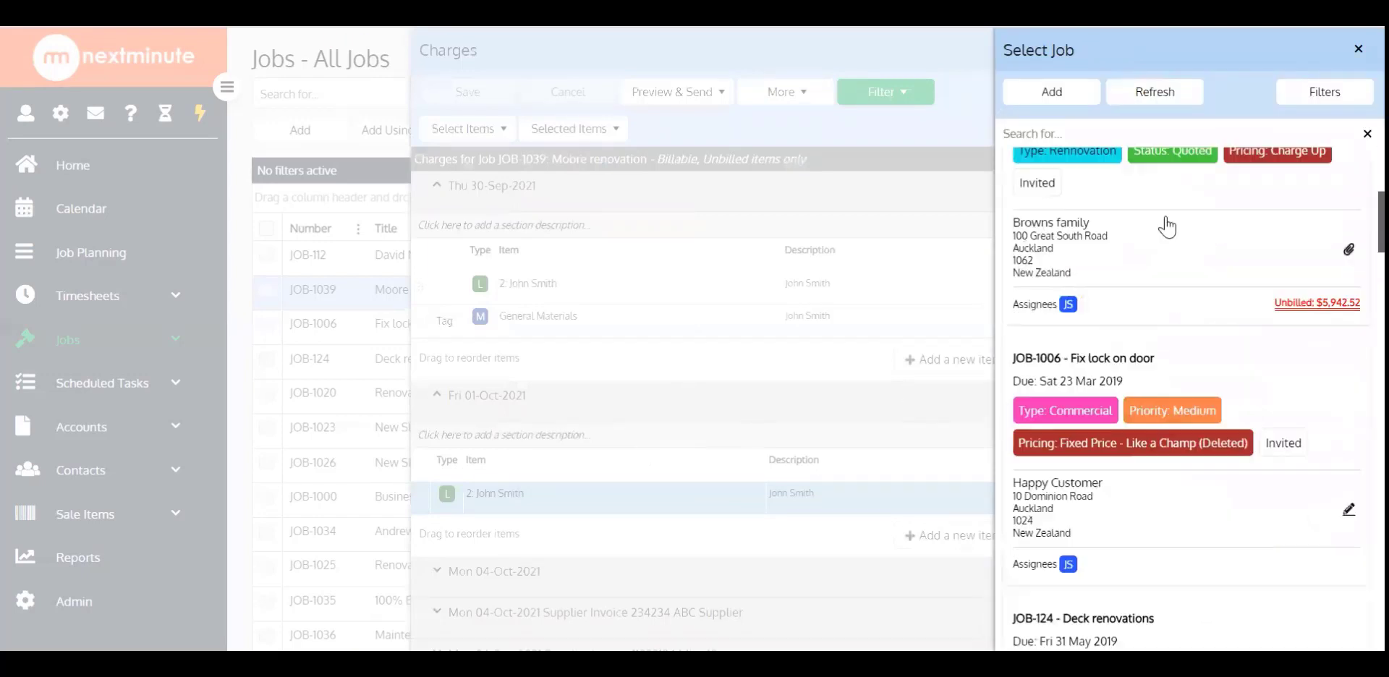
{"action": "left_click", "coordinate": [1165, 362]}
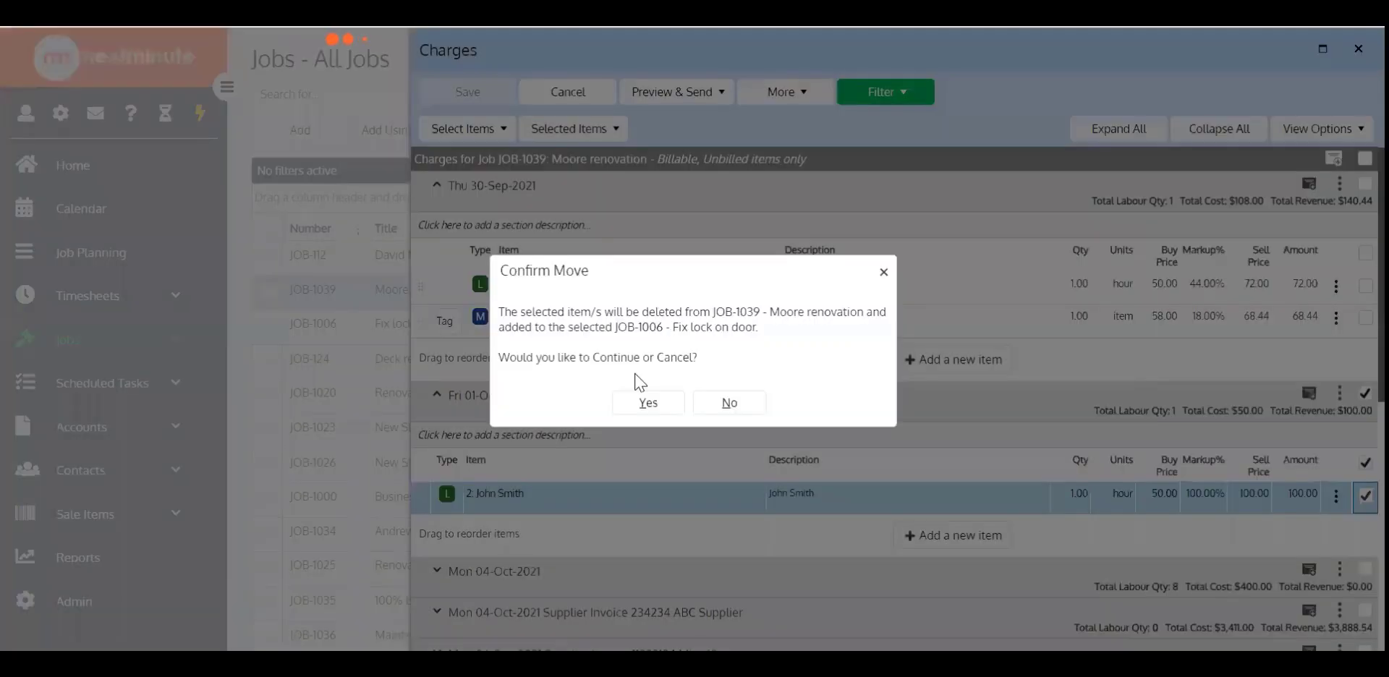
{"action": "left_click", "coordinate": [649, 403]}
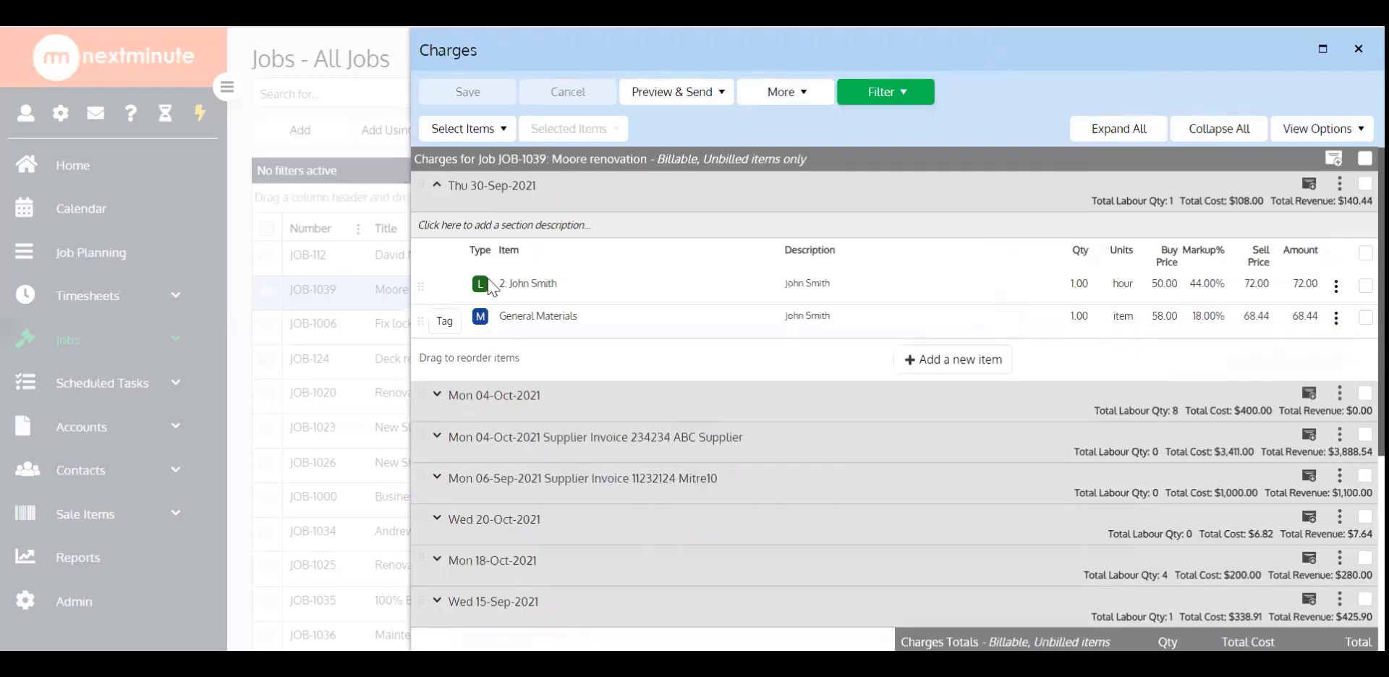
{"action": "left_click", "coordinate": [1360, 517]}
{"action": "left_click", "coordinate": [437, 521]}
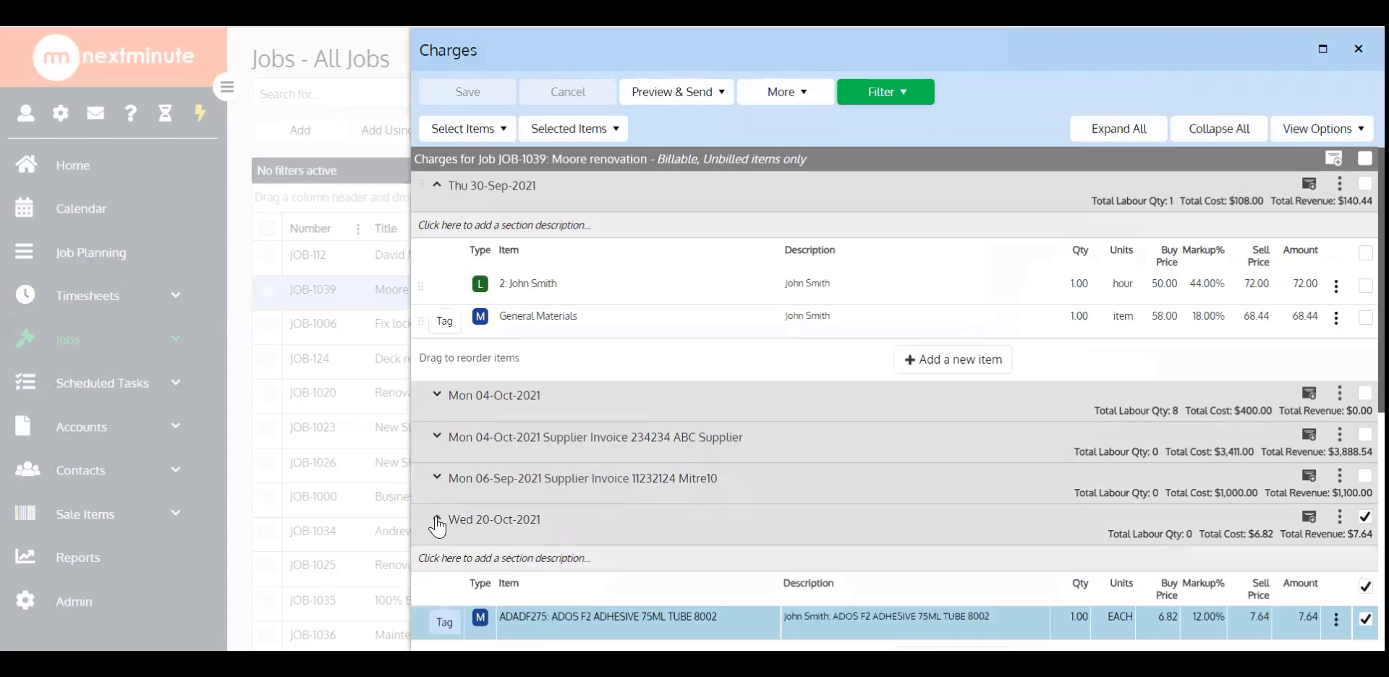
{"action": "left_click", "coordinate": [437, 521]}
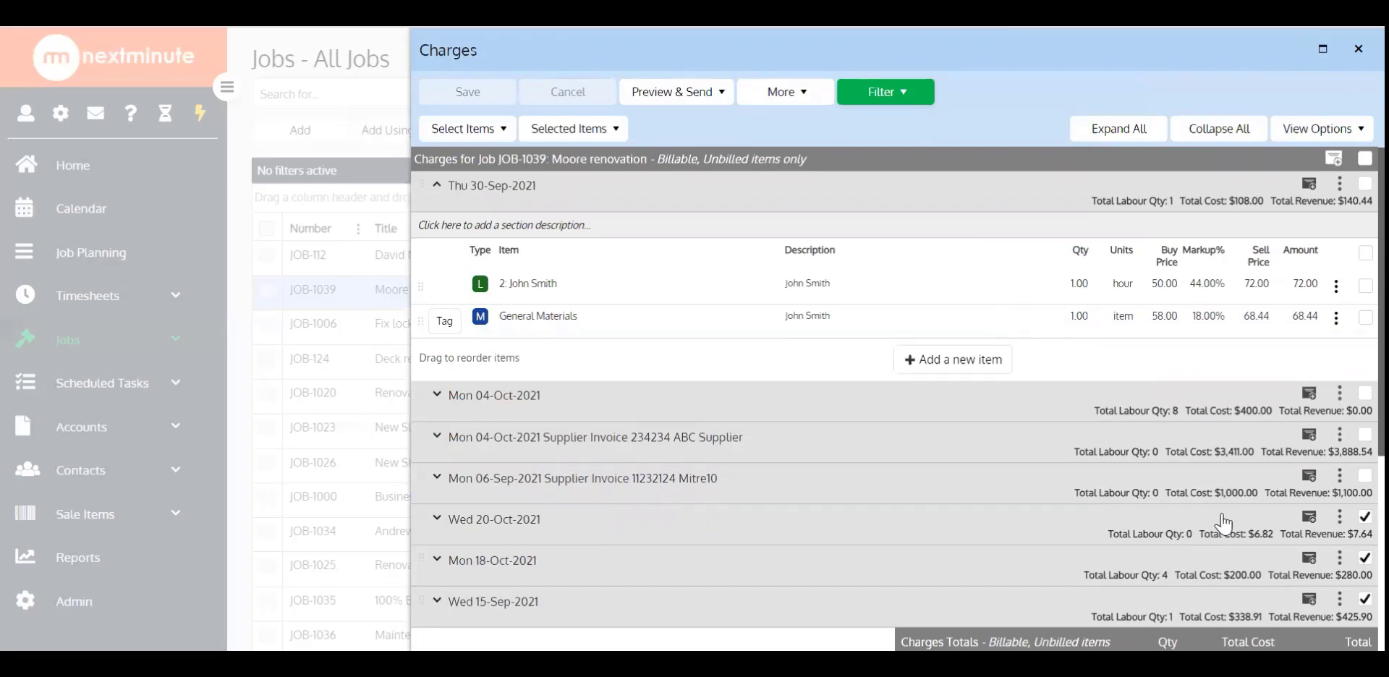
{"action": "left_click", "coordinate": [1364, 517]}
{"action": "left_click", "coordinate": [1365, 558]}
{"action": "left_click", "coordinate": [1363, 599]}
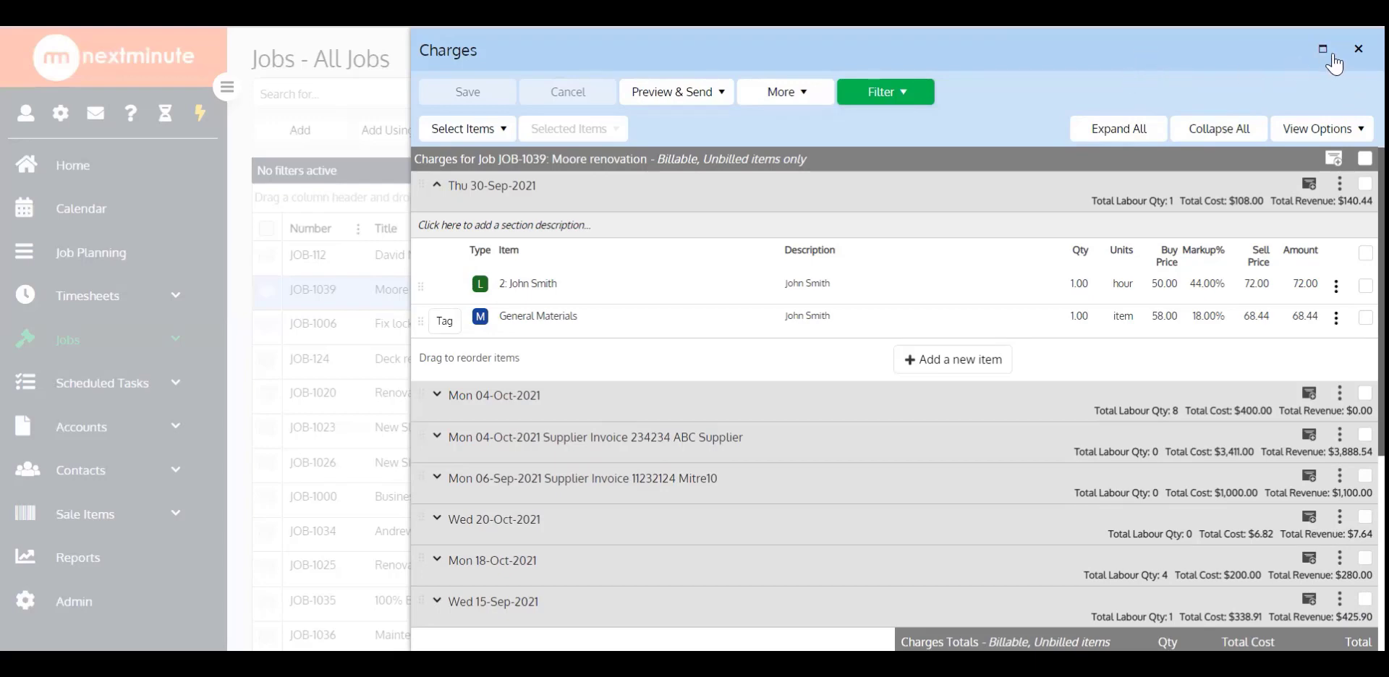
Close the charges and start adding supplier invoices by importing bills from Xero.
{"action": "left_click", "coordinate": [1356, 51]}
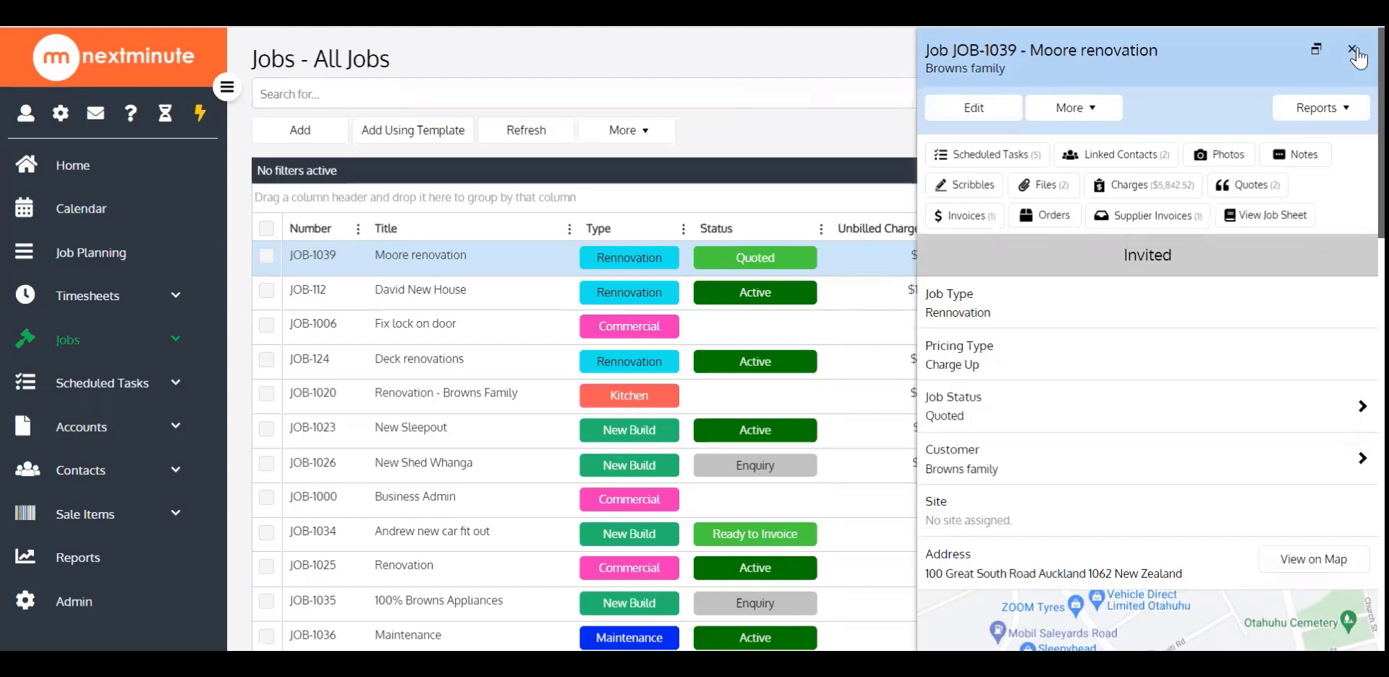
{"action": "left_click", "coordinate": [127, 429]}
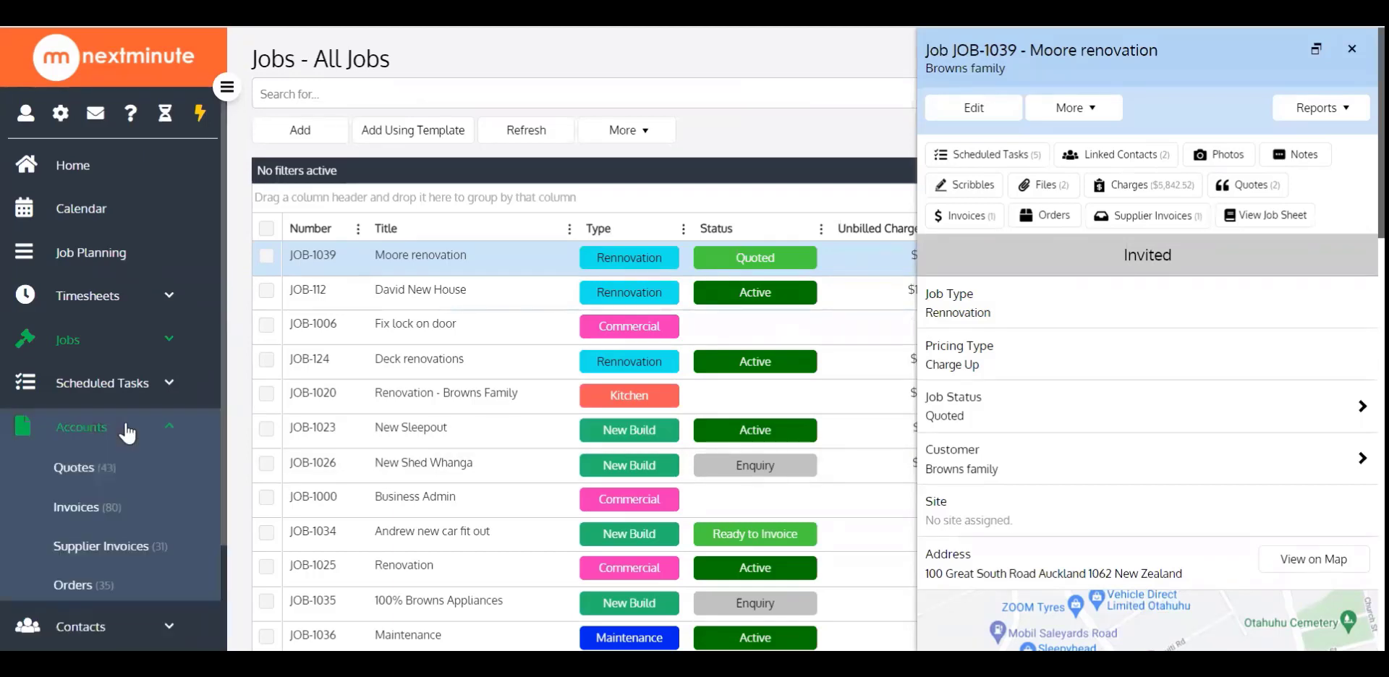
{"action": "left_click", "coordinate": [122, 551]}
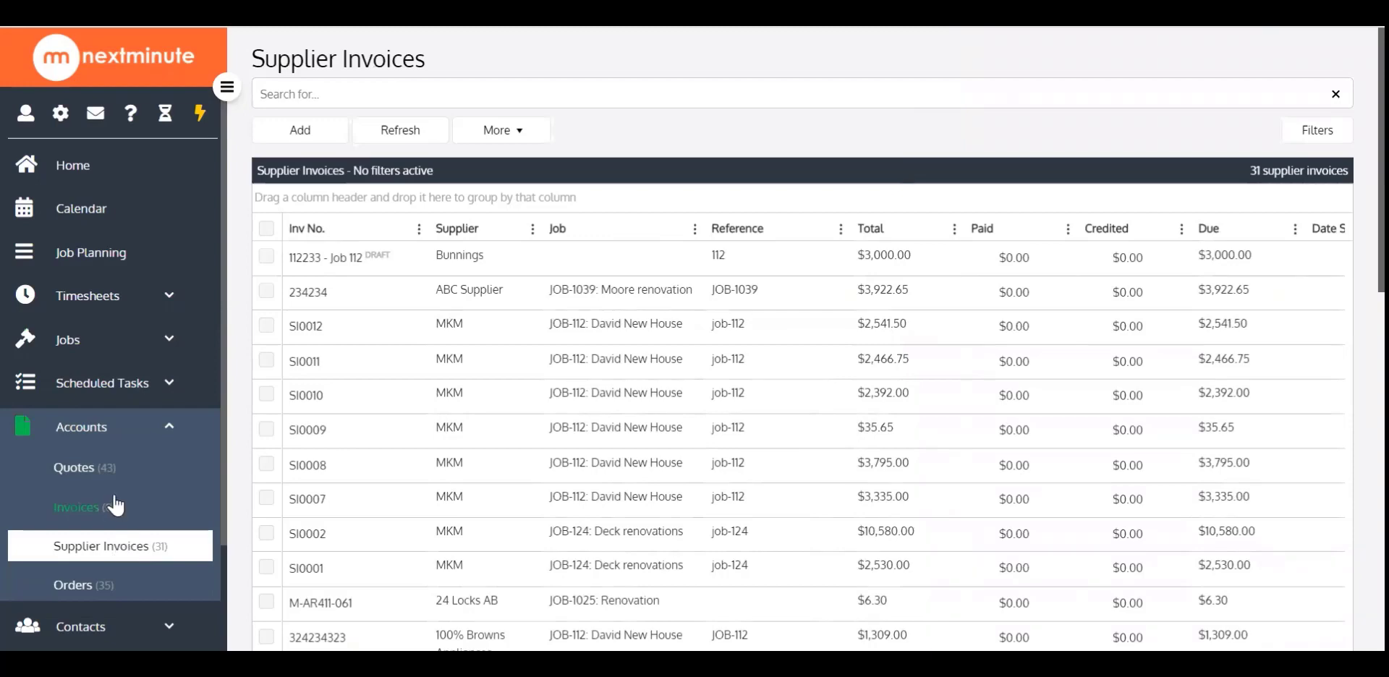
{"action": "left_click", "coordinate": [297, 135]}
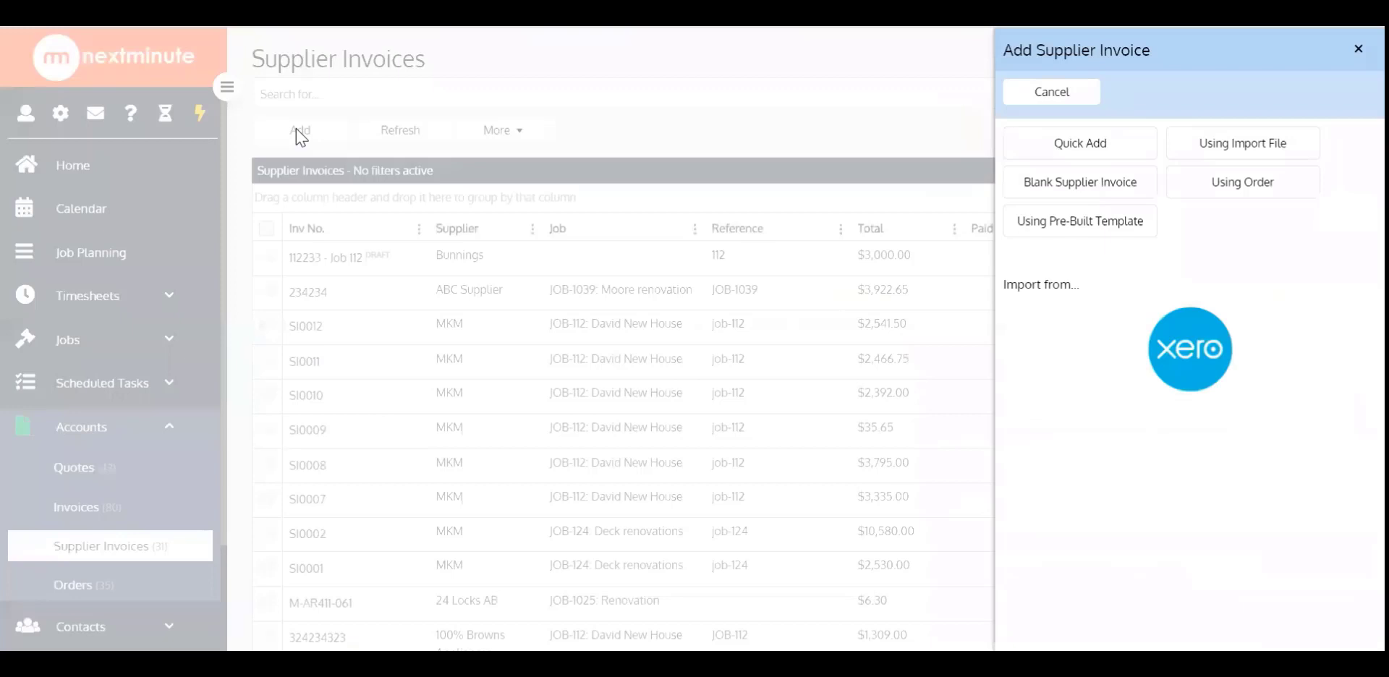
{"action": "left_click", "coordinate": [1199, 355]}
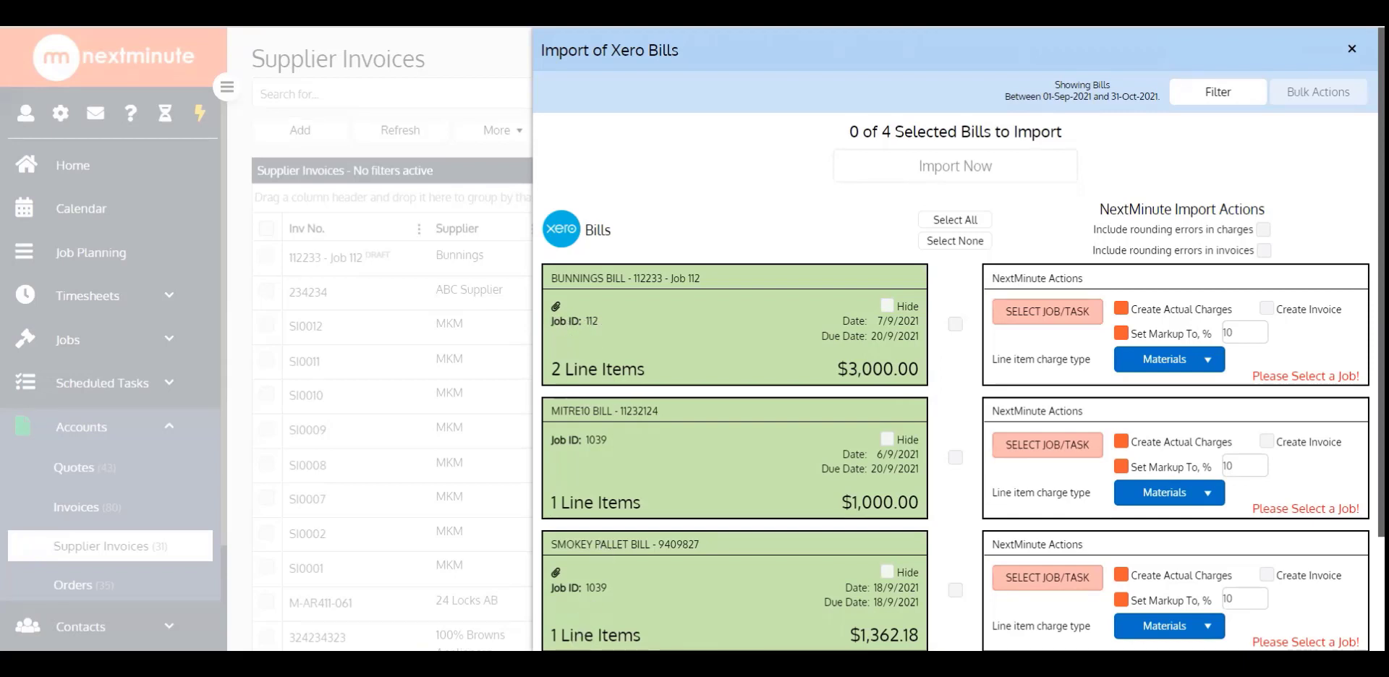
Switch to the Mitre10 bill in Xero and examine the Job ID tracking options on its Tools and Materials line.
{"action": "mouse_move", "coordinate": [685, 587]}
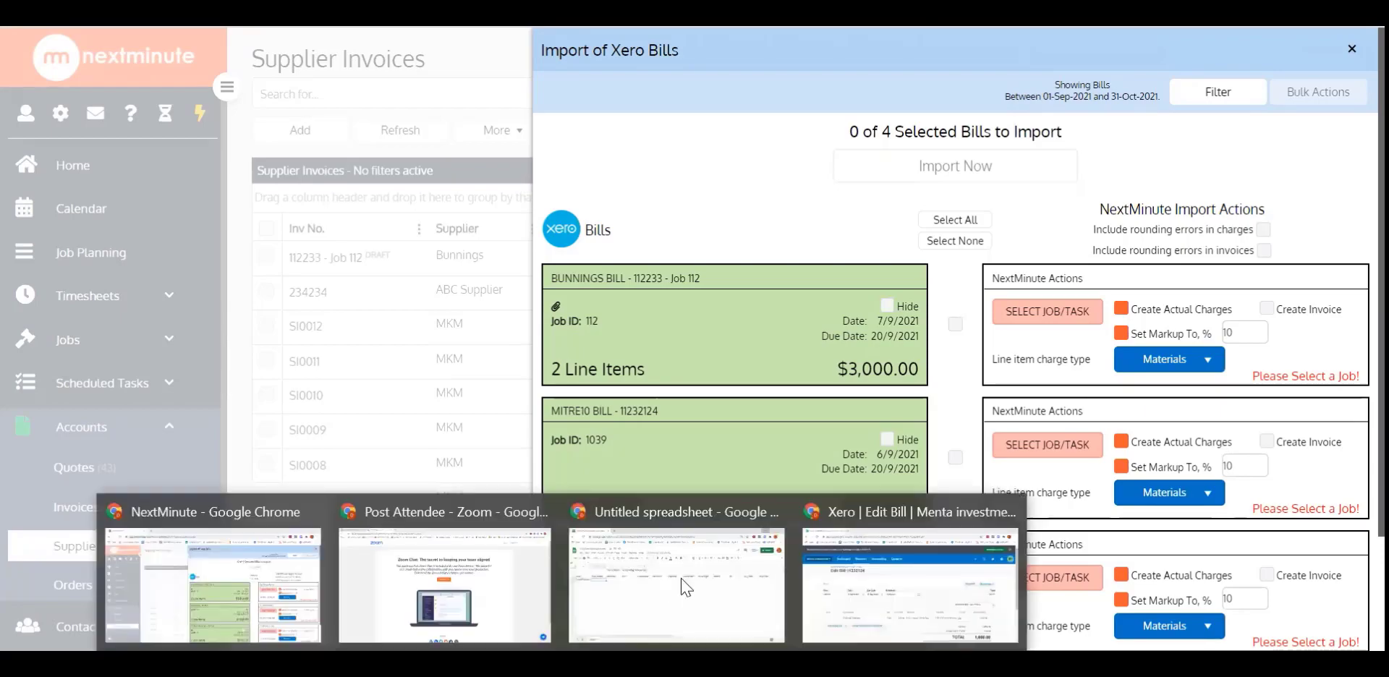
{"action": "left_click", "coordinate": [963, 536]}
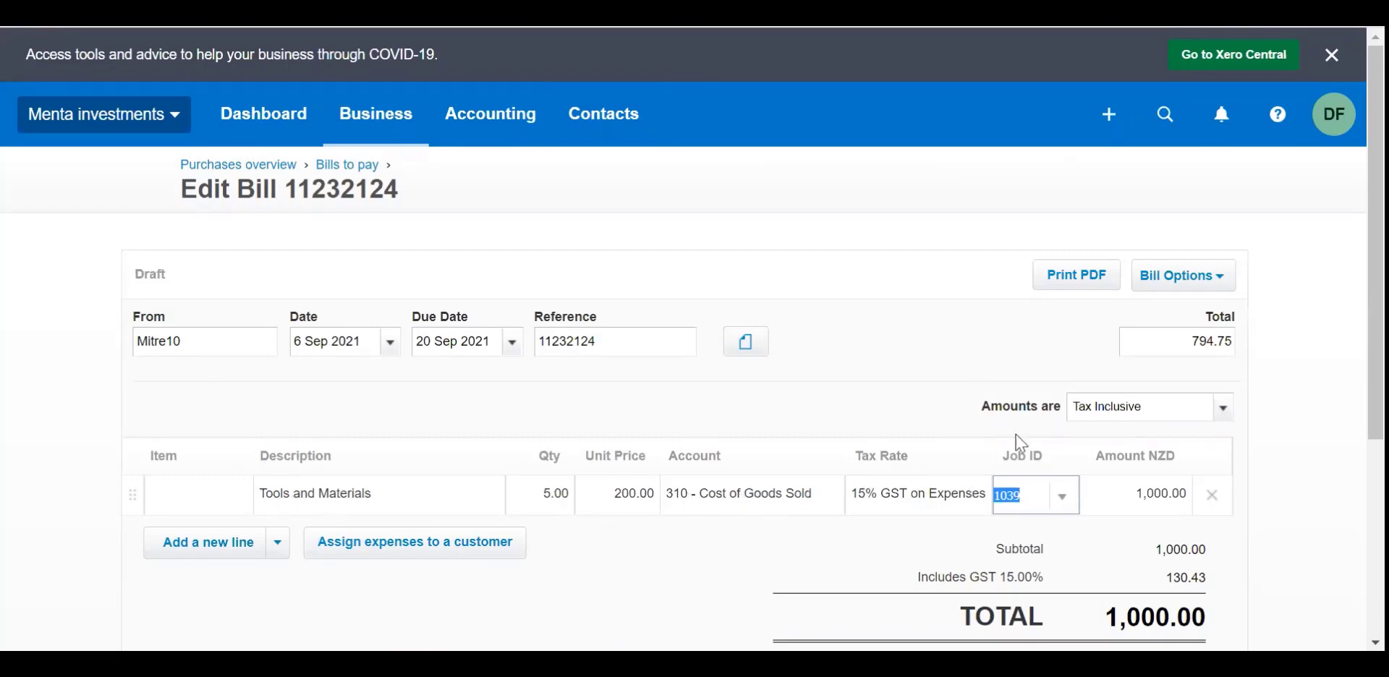
{"action": "left_click", "coordinate": [981, 349]}
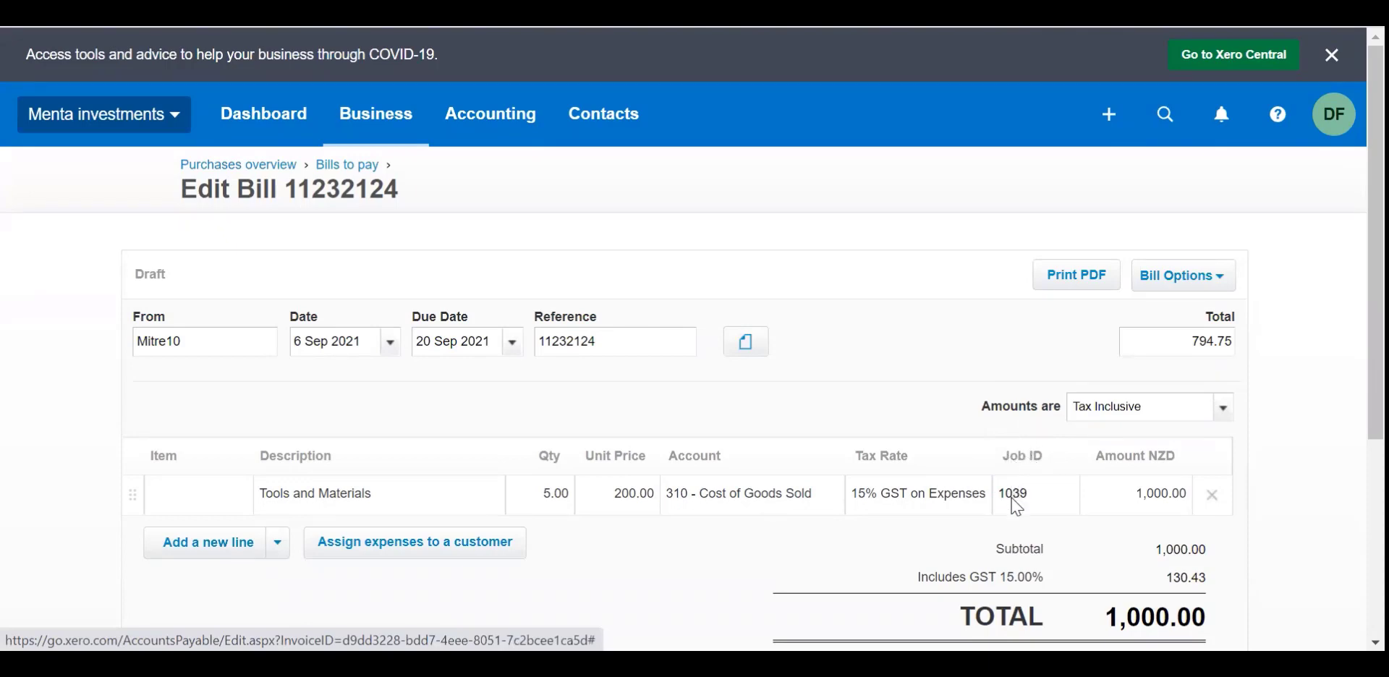
{"action": "left_click", "coordinate": [1048, 495]}
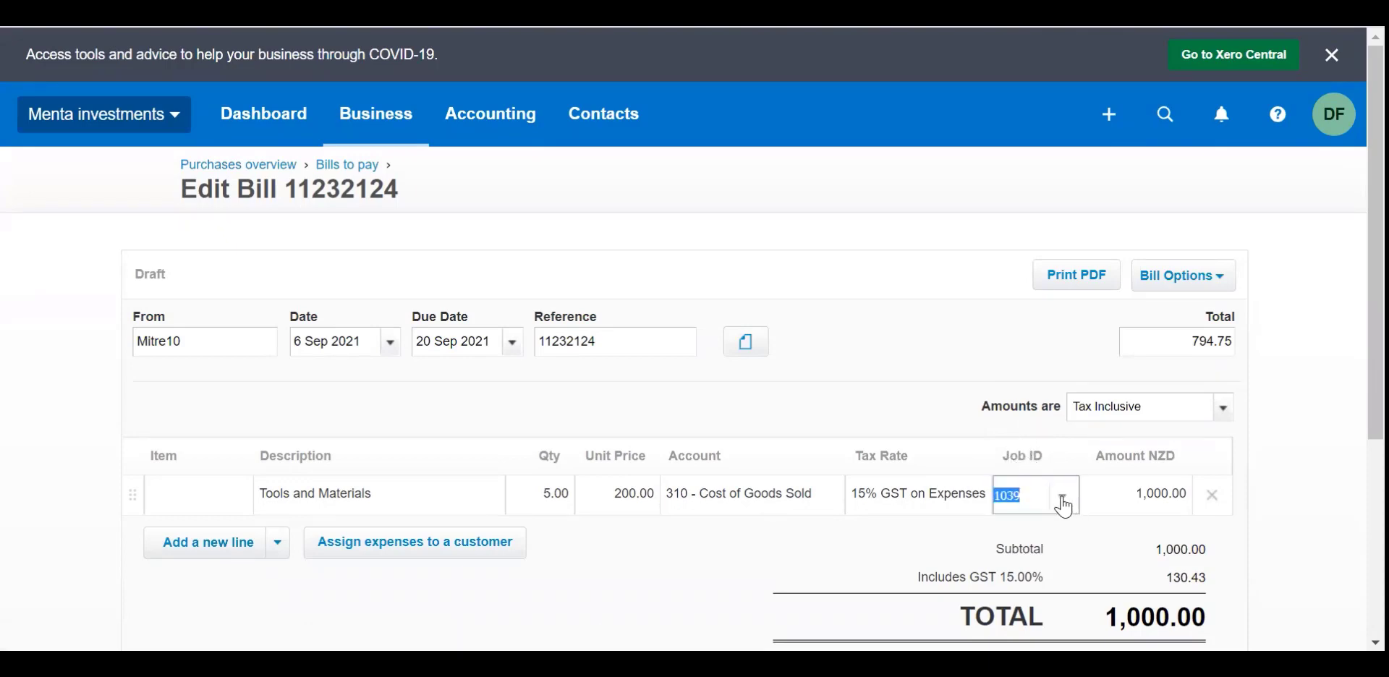
{"action": "left_click", "coordinate": [1062, 498]}
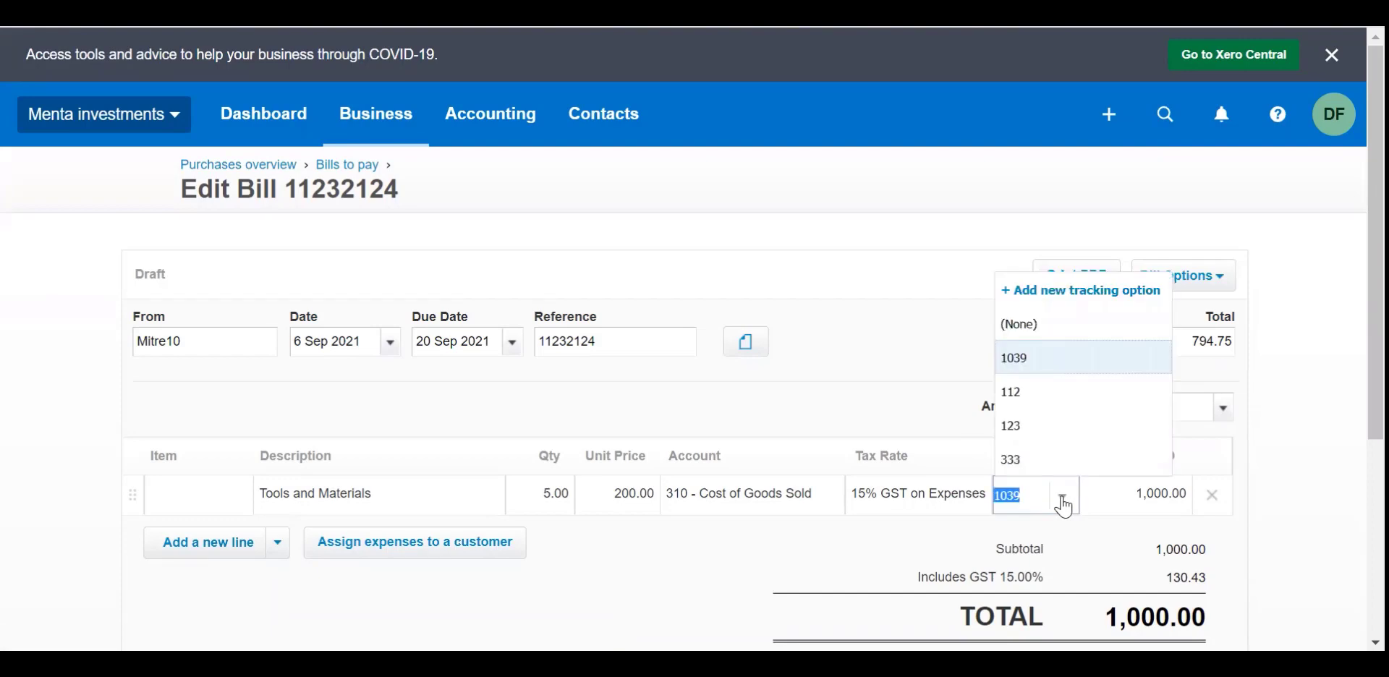
{"action": "left_click", "coordinate": [1062, 499]}
{"action": "left_click", "coordinate": [919, 314]}
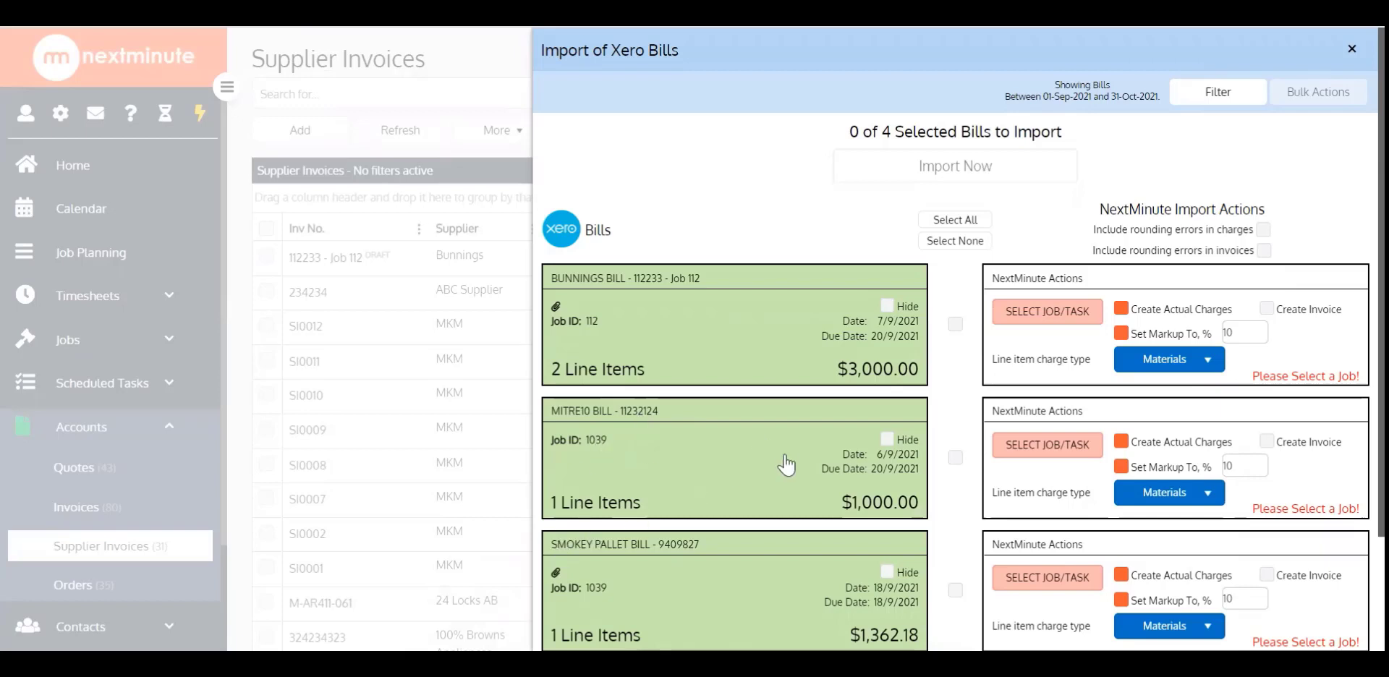
Back in NextMinute, assign the Mitre10 bill to JOB-1039 by searching for 1039, and import that bill.
{"action": "left_click", "coordinate": [955, 457]}
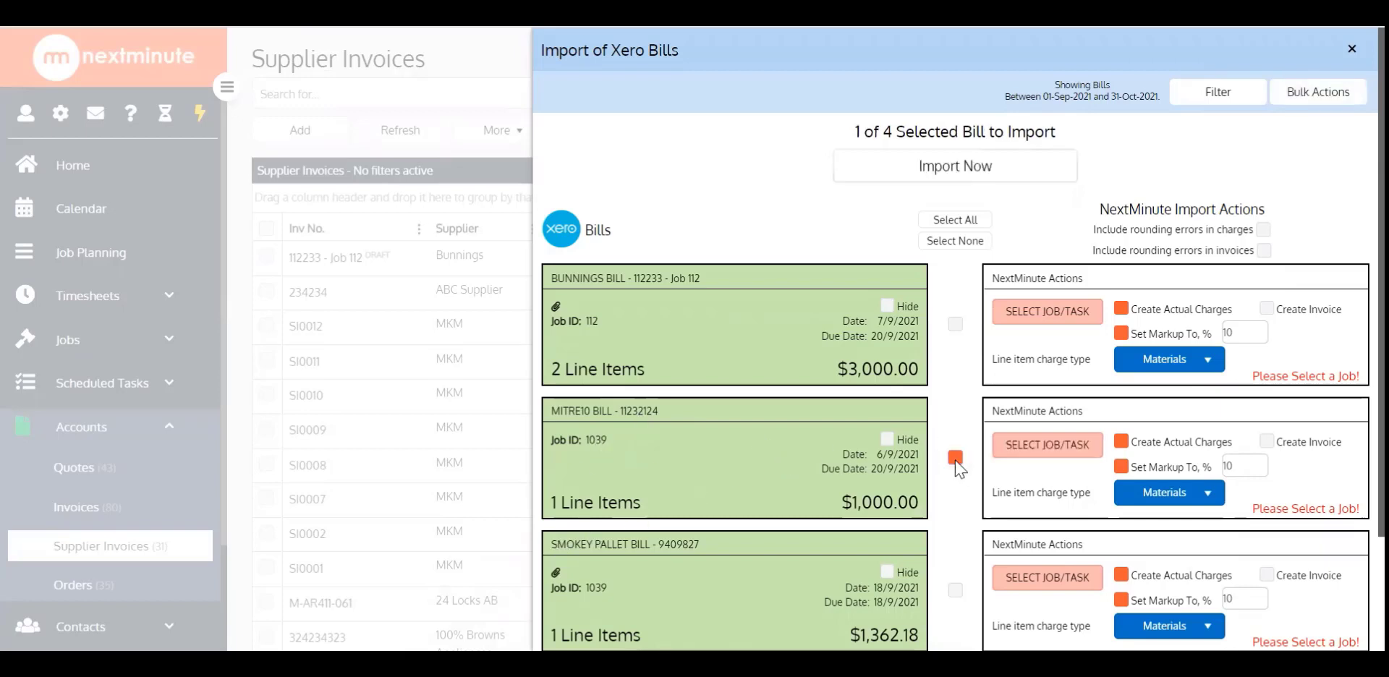
{"action": "left_click", "coordinate": [1055, 449]}
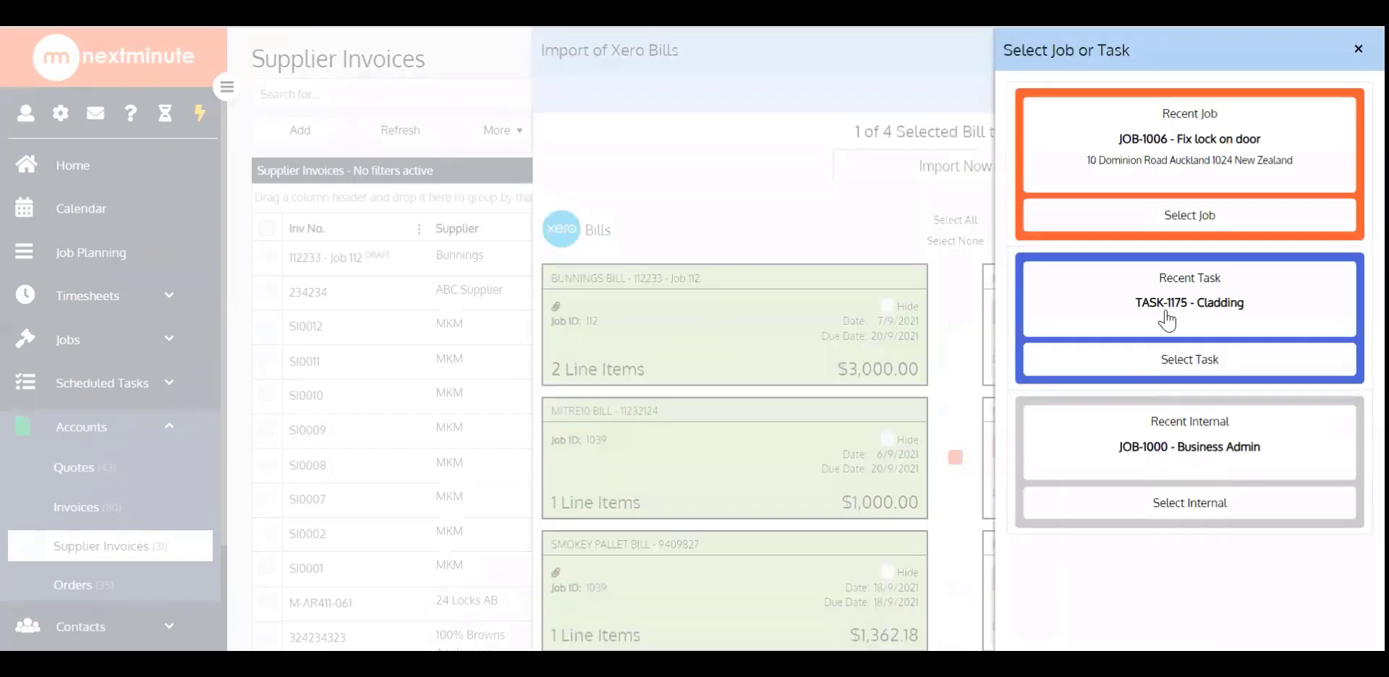
{"action": "left_click", "coordinate": [1200, 214]}
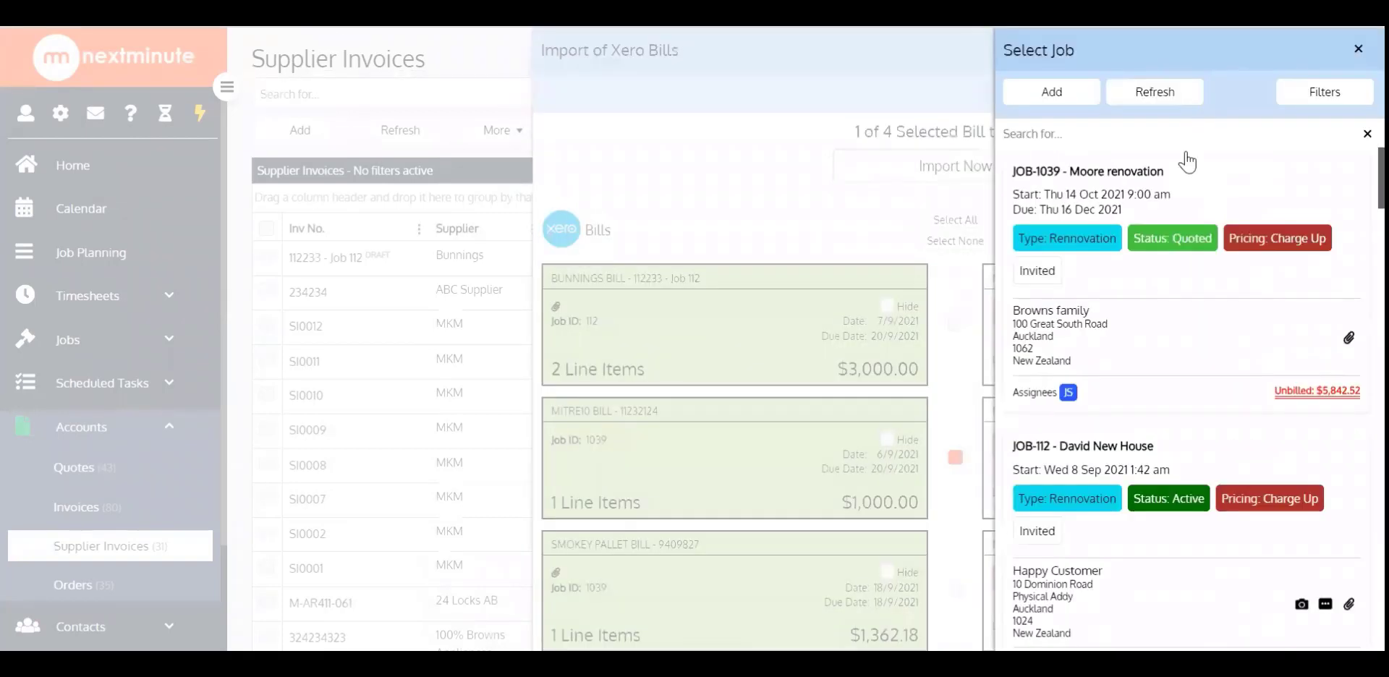
{"action": "left_click", "coordinate": [1097, 131]}
{"action": "type", "text": "1039"}
{"action": "left_click", "coordinate": [1195, 353]}
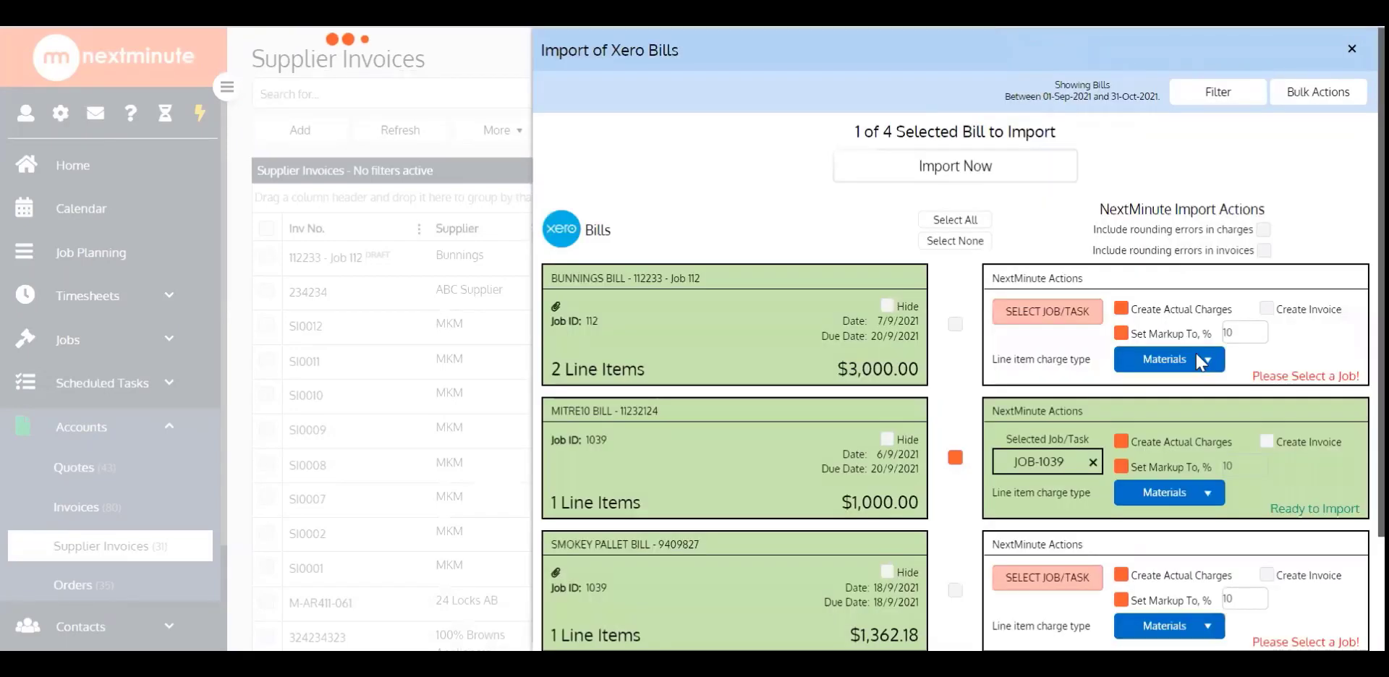
{"action": "left_click", "coordinate": [959, 168]}
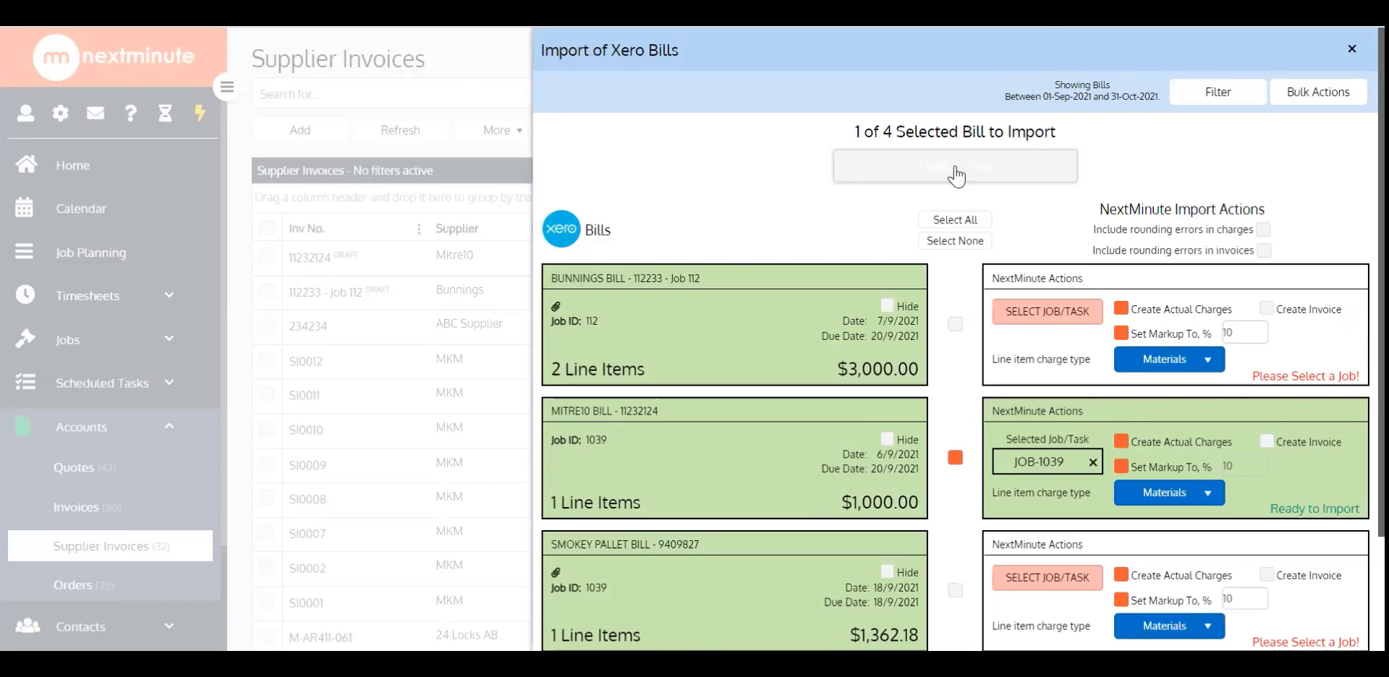
{"action": "left_click", "coordinate": [955, 172]}
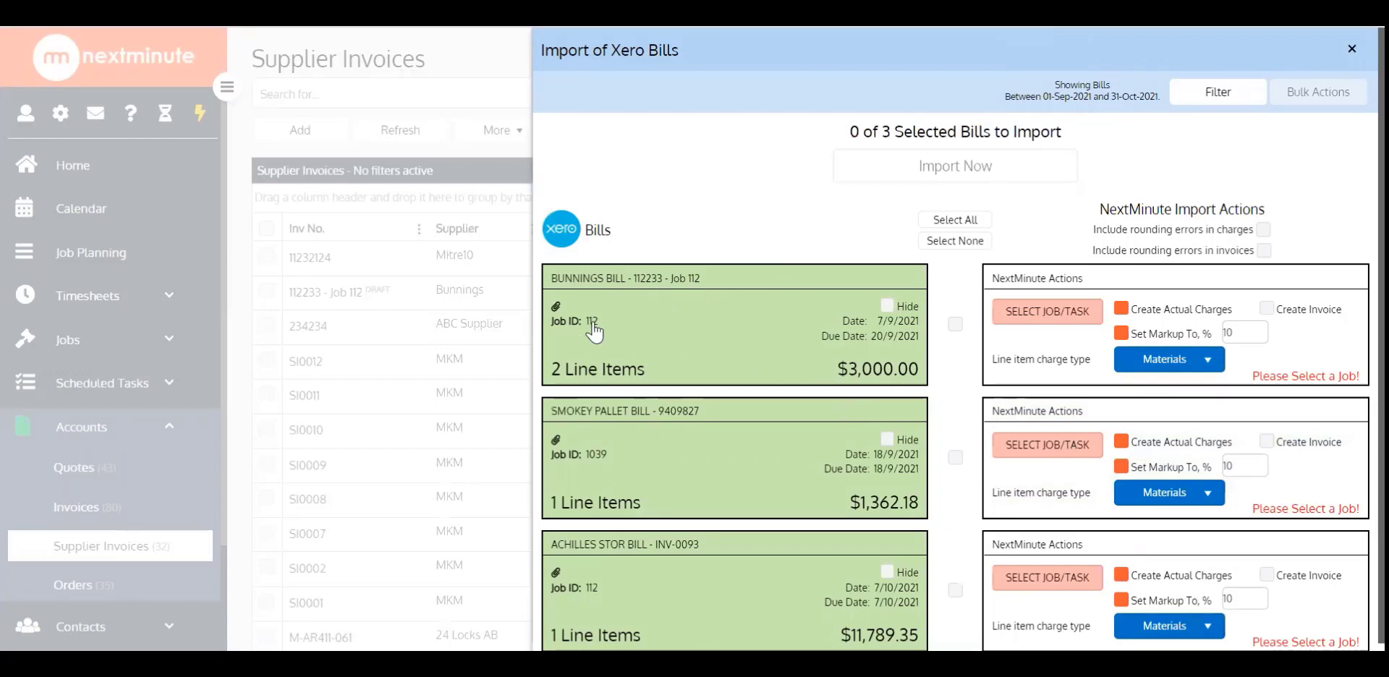
Assign the Bunnings bill to JOB-112 by searching for 112, and import that bill.
{"action": "left_click", "coordinate": [955, 324]}
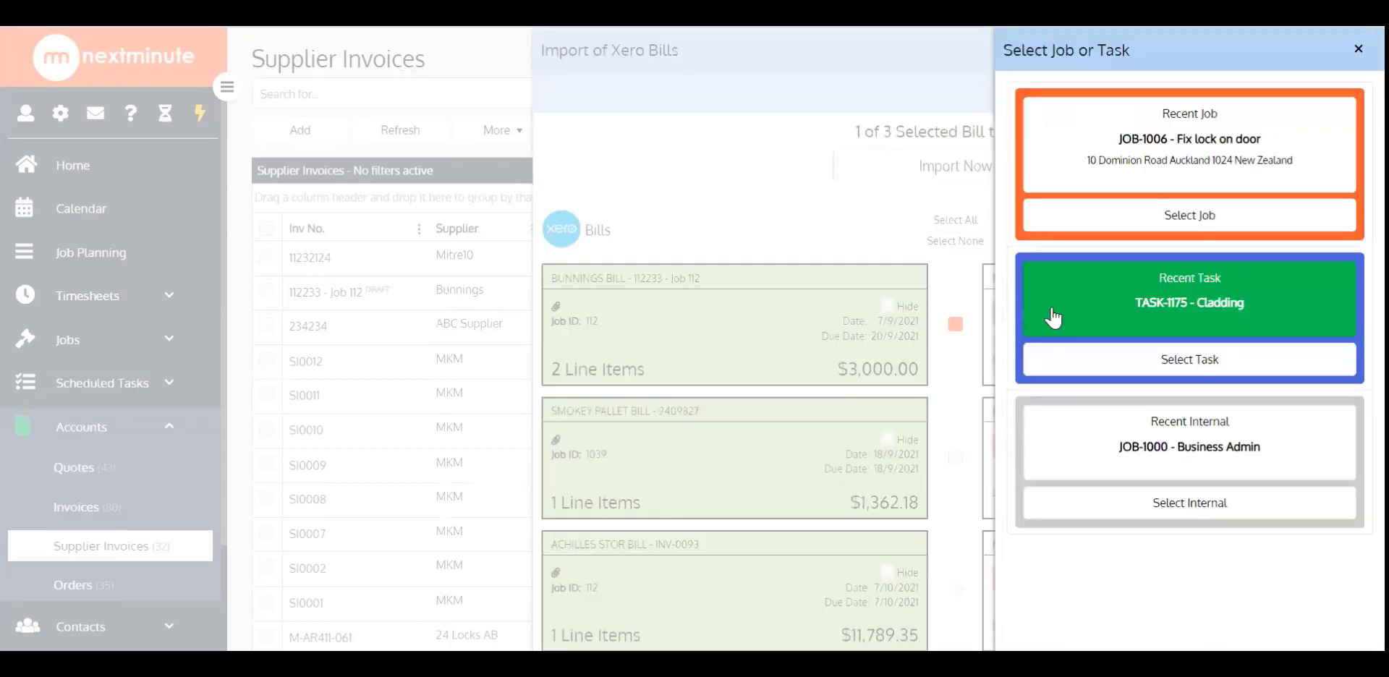
{"action": "left_click", "coordinate": [1044, 312]}
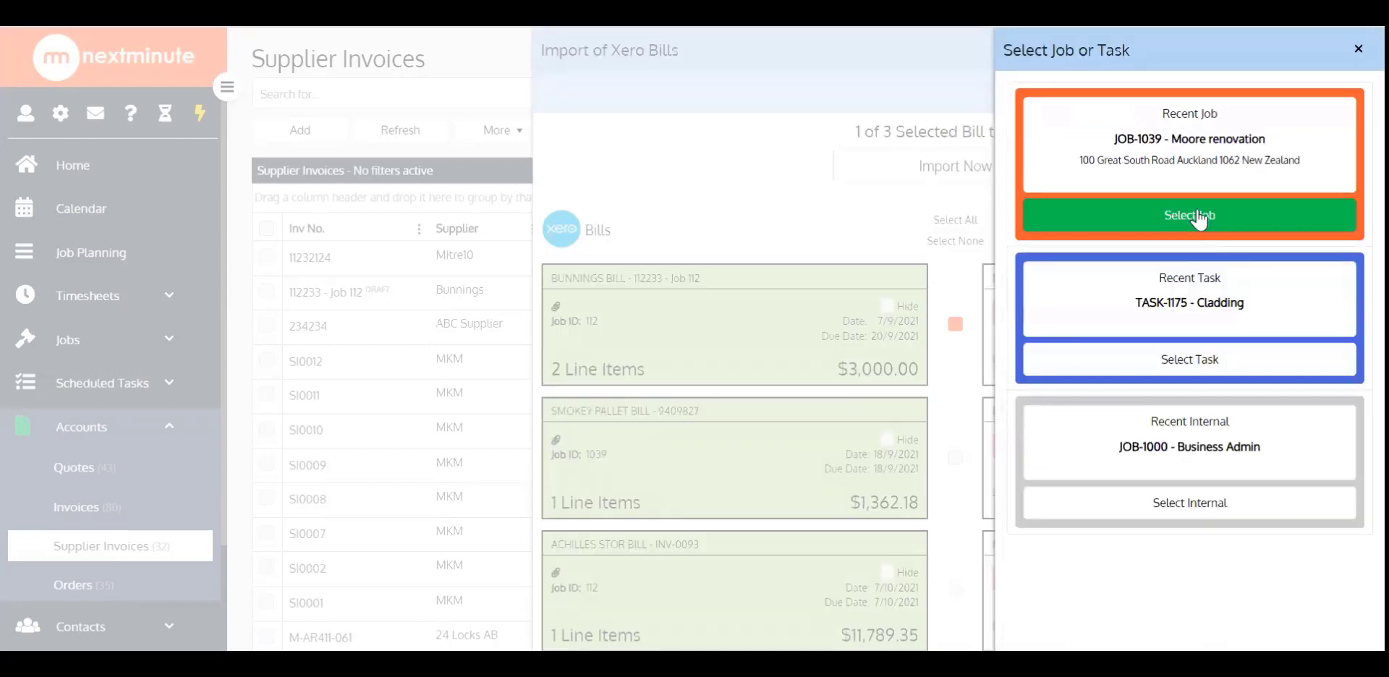
{"action": "left_click", "coordinate": [1198, 216]}
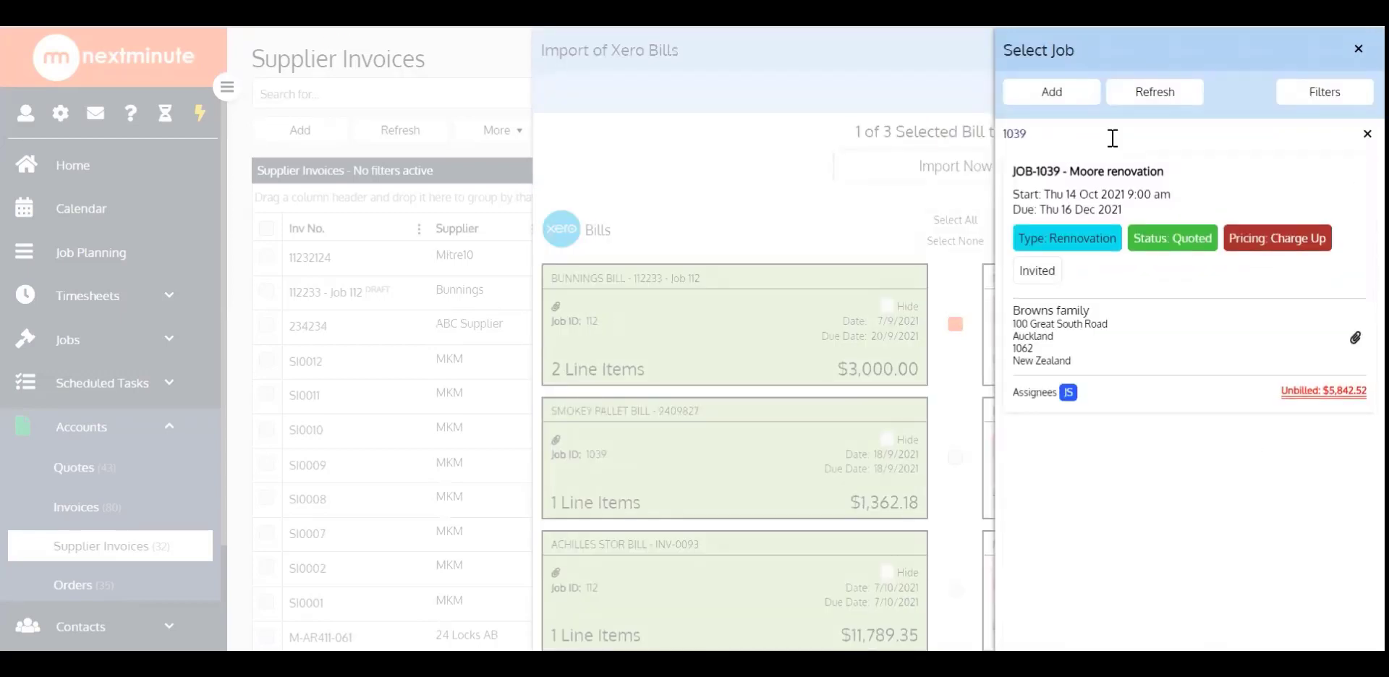
{"action": "double_click", "coordinate": [1113, 137]}
{"action": "type", "text": "112"}
{"action": "left_click", "coordinate": [1169, 326]}
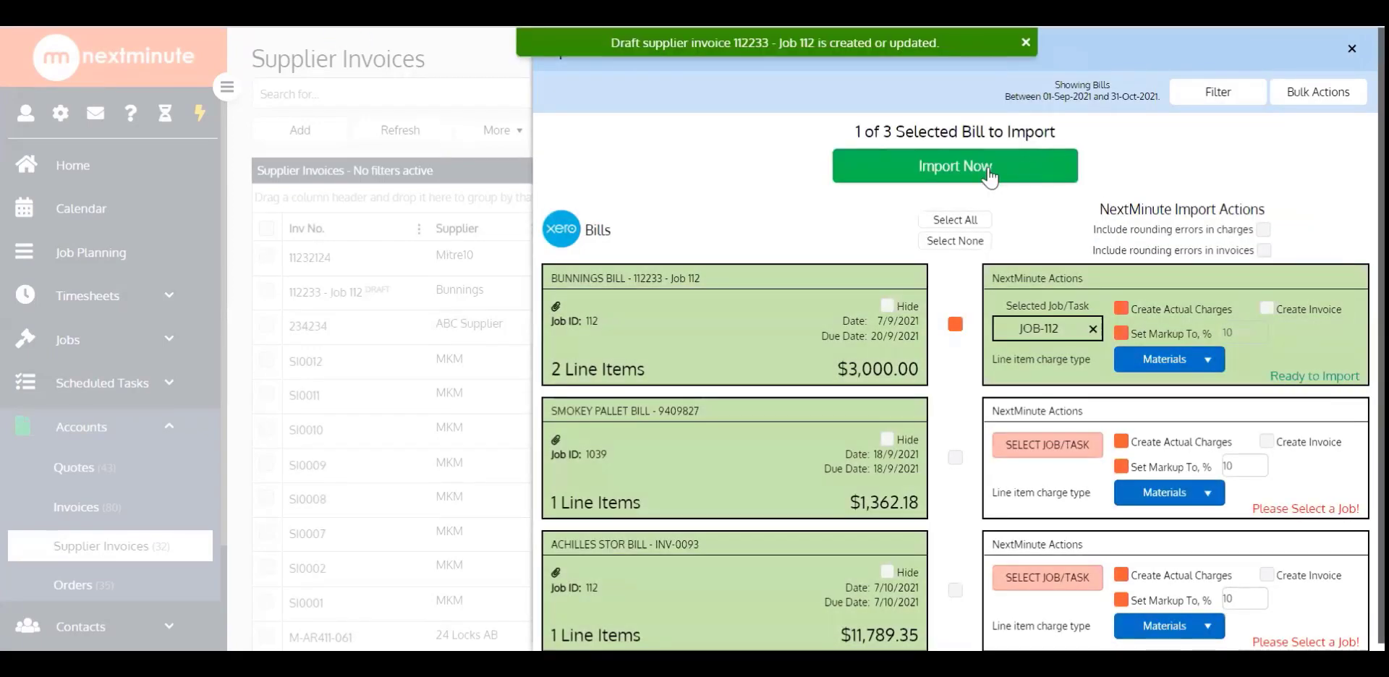
{"action": "left_click", "coordinate": [960, 170]}
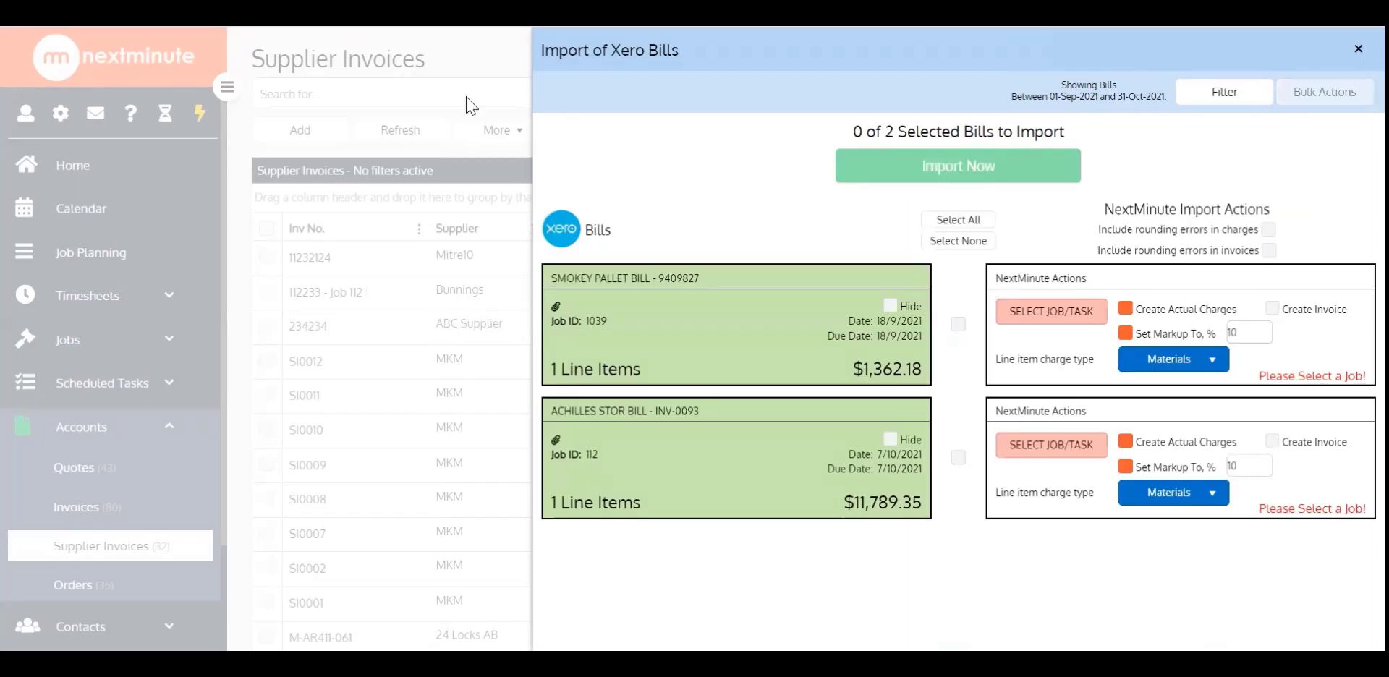
Close the bill import, open the charges of JOB-1039 through the Mitre10 supplier invoice, and expand the Mitre10 invoice section.
{"action": "left_click", "coordinate": [467, 62]}
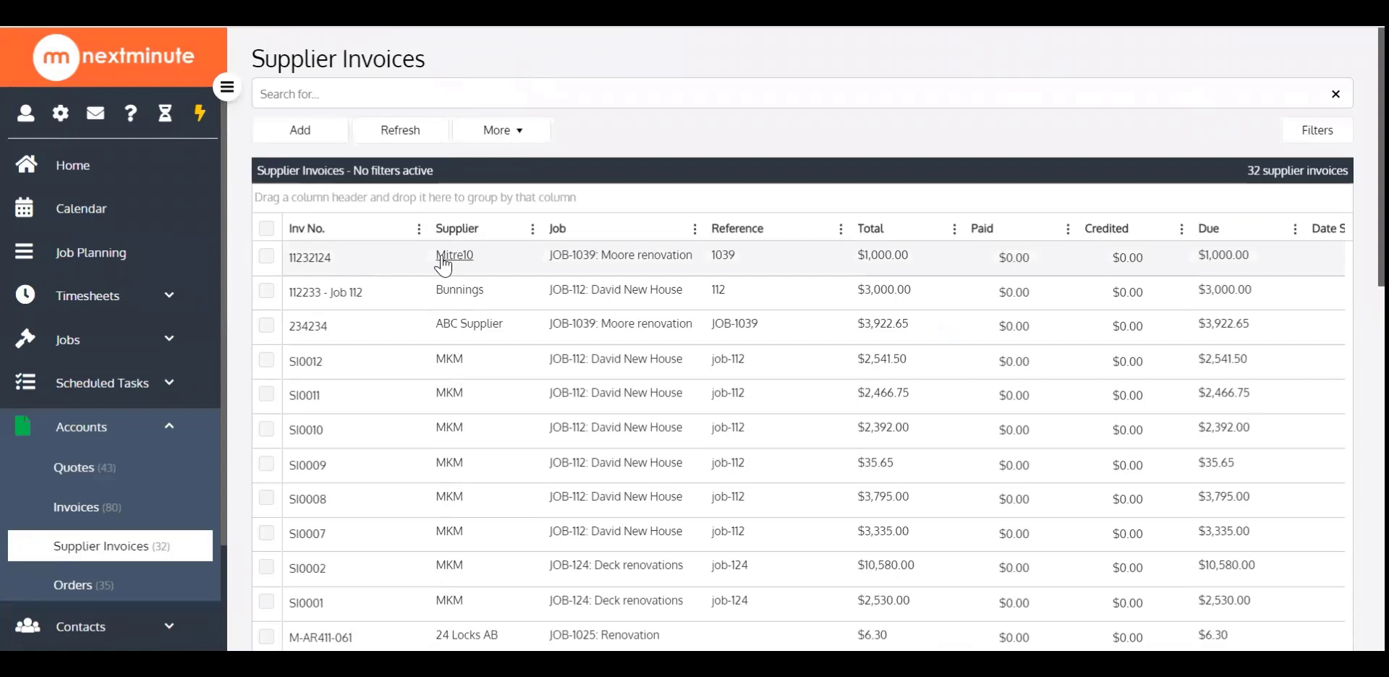
{"action": "left_click", "coordinate": [636, 259]}
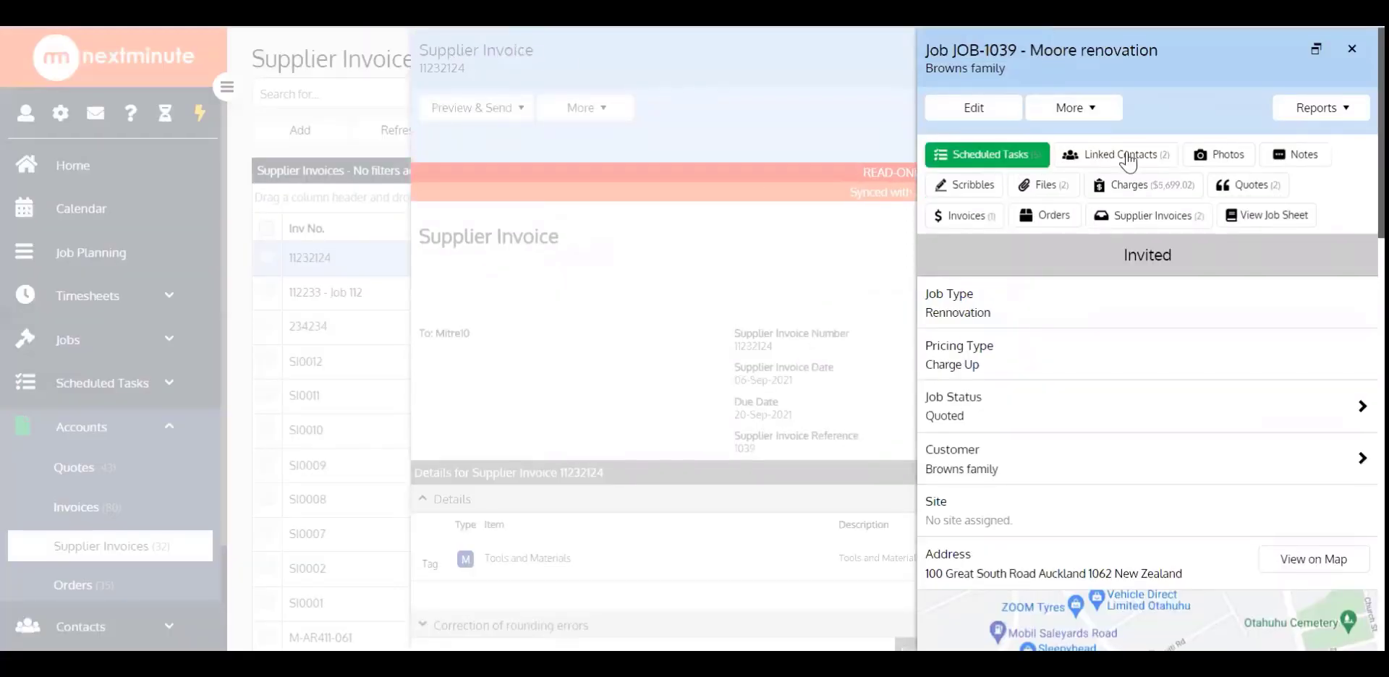
{"action": "left_click", "coordinate": [1143, 188]}
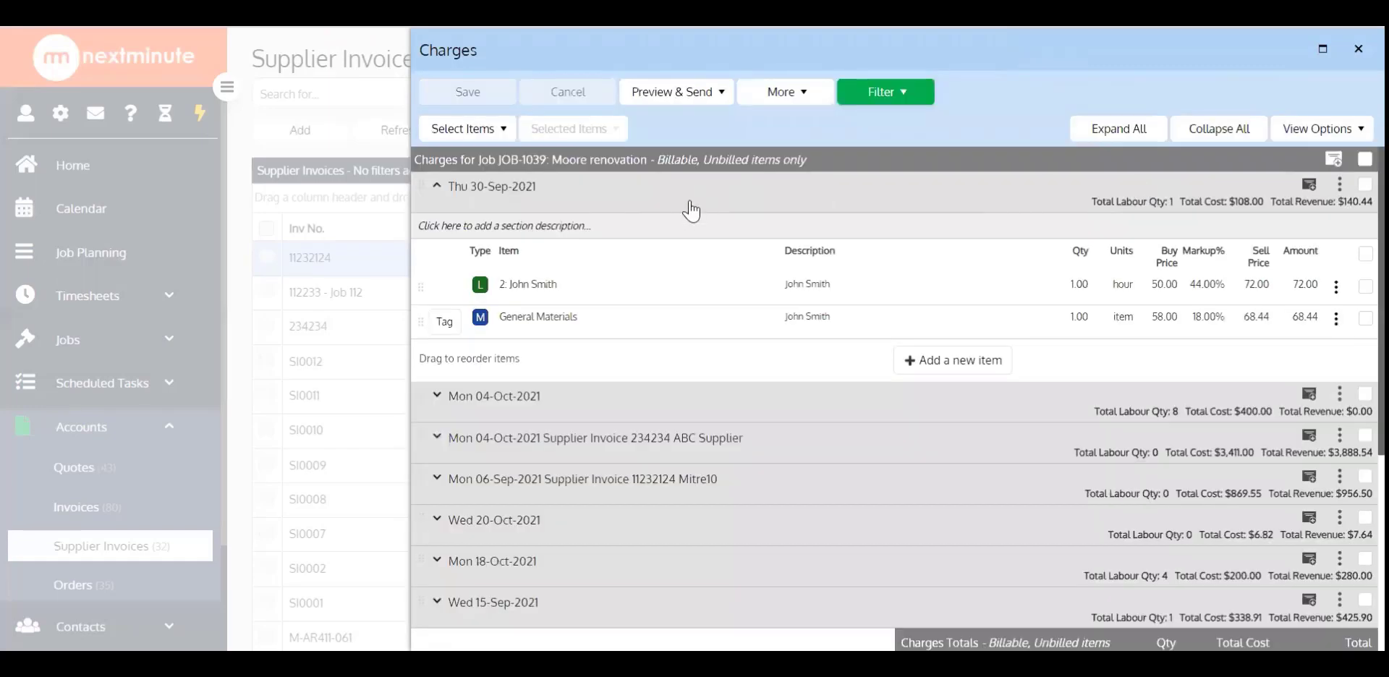
{"action": "scroll", "coordinate": [627, 376], "scroll_direction": "down", "scroll_amount": 5}
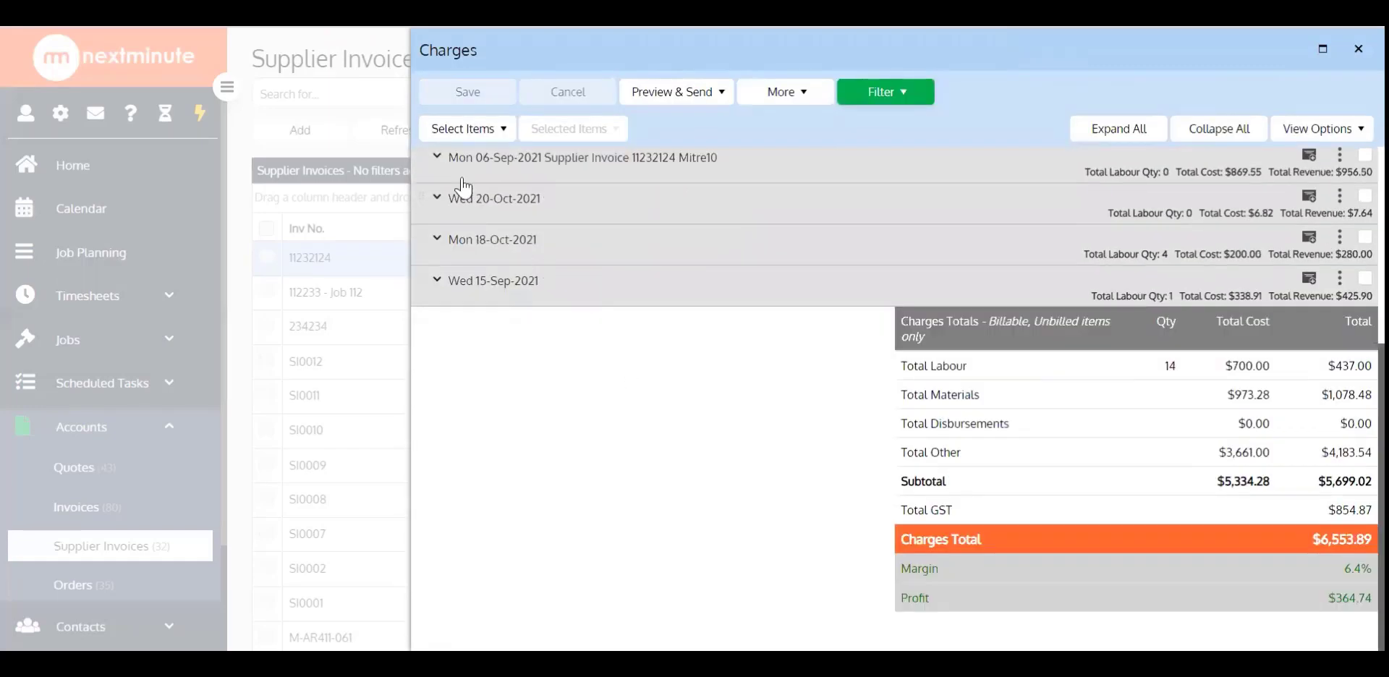
{"action": "left_click", "coordinate": [437, 158]}
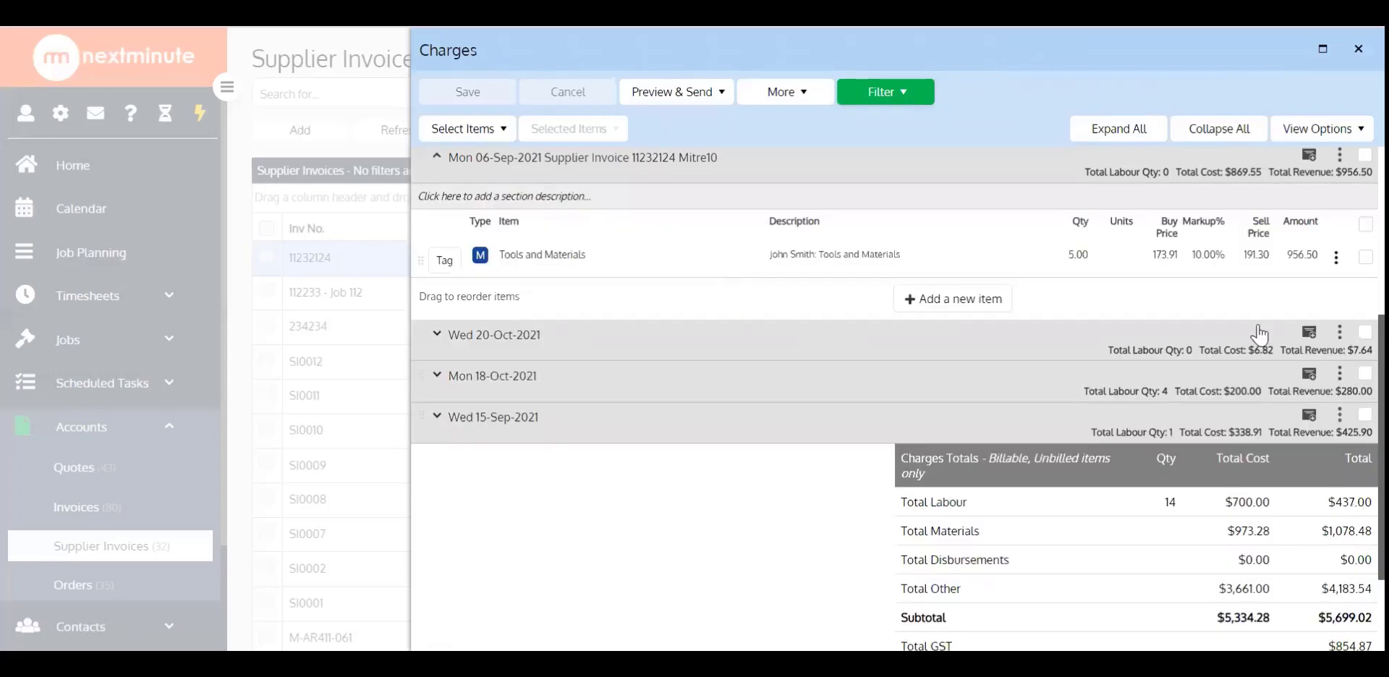
{"action": "scroll", "coordinate": [1350, 381], "scroll_direction": "up", "scroll_amount": 3}
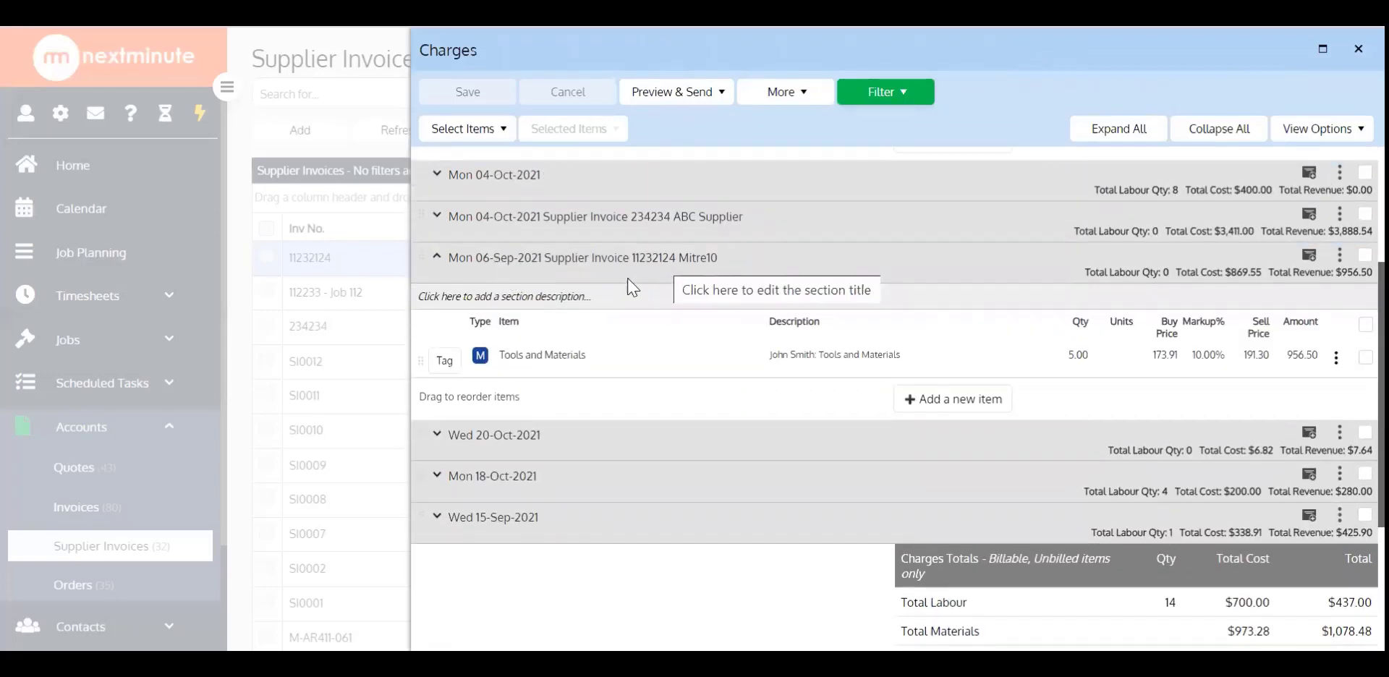
Move the Mitre10 Tools and Materials charge from JOB-1039 to JOB-112, and return to the supplier invoices list.
{"action": "left_click", "coordinate": [1352, 358]}
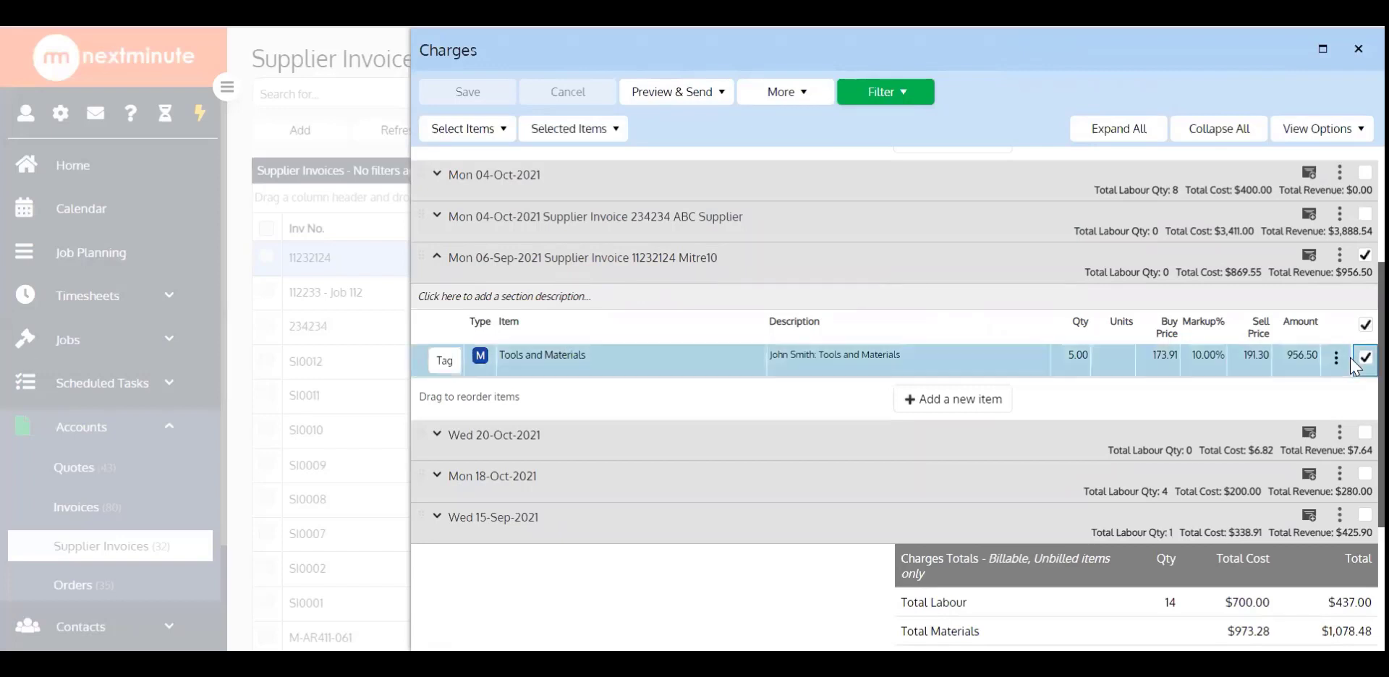
{"action": "left_click", "coordinate": [583, 129]}
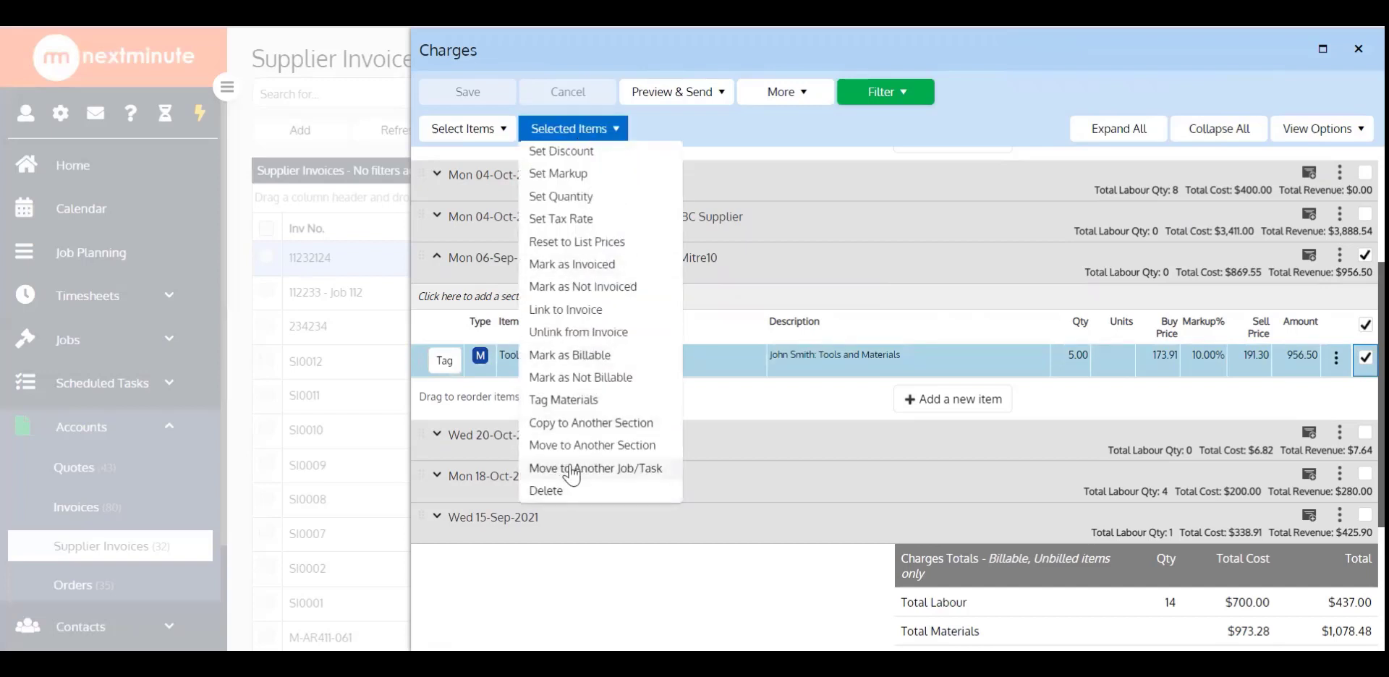
{"action": "left_click", "coordinate": [568, 470]}
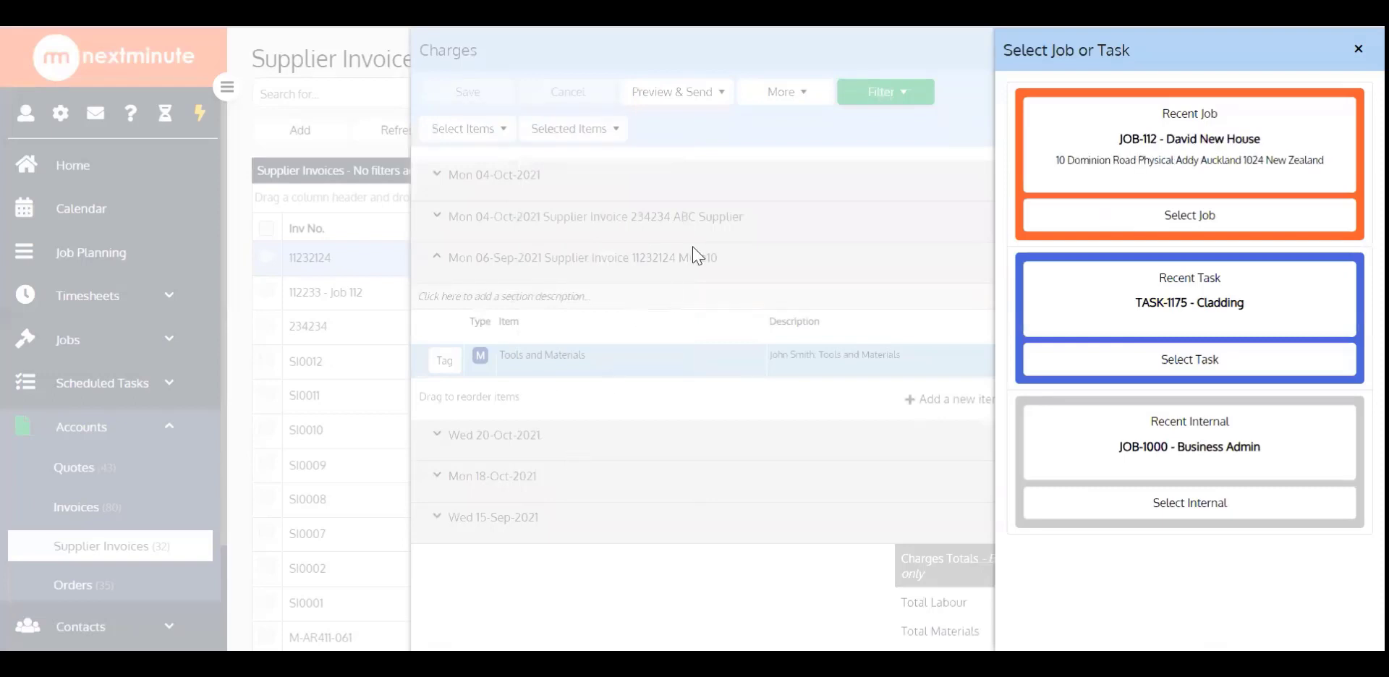
{"action": "left_click", "coordinate": [1196, 161]}
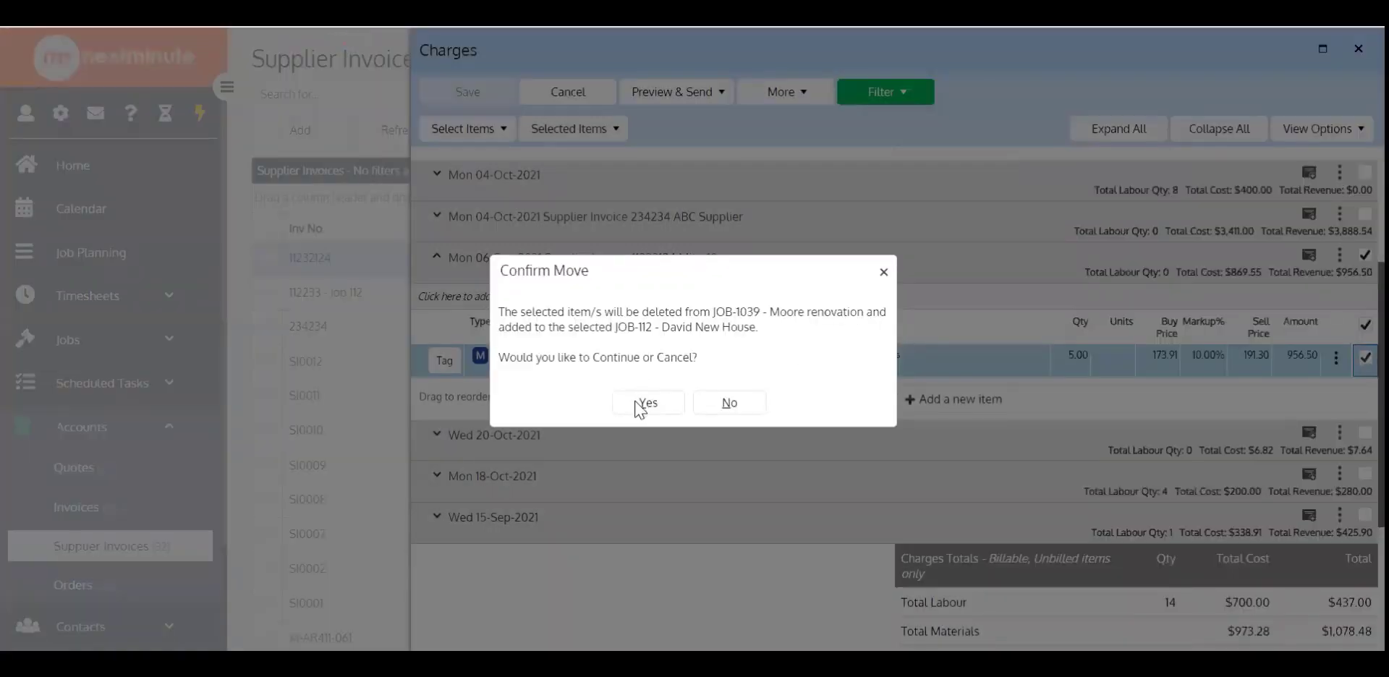
{"action": "left_click", "coordinate": [640, 405]}
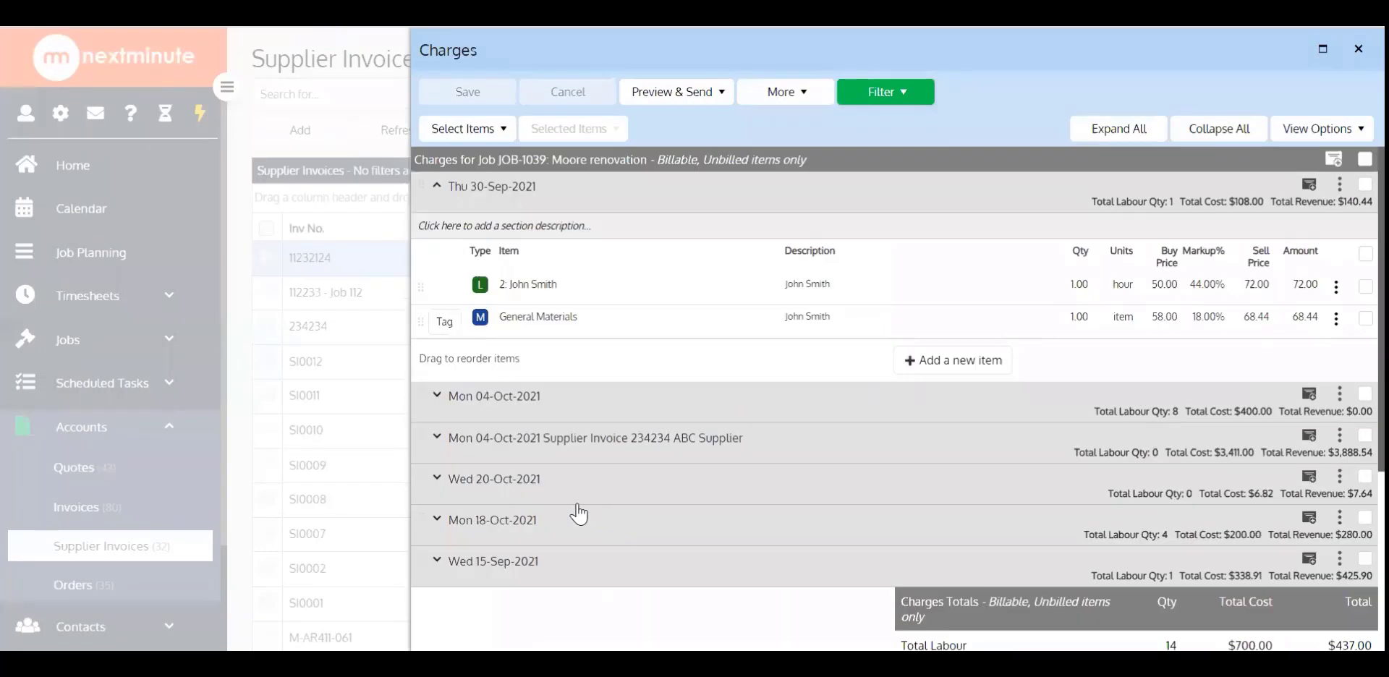
{"action": "left_click", "coordinate": [1355, 50]}
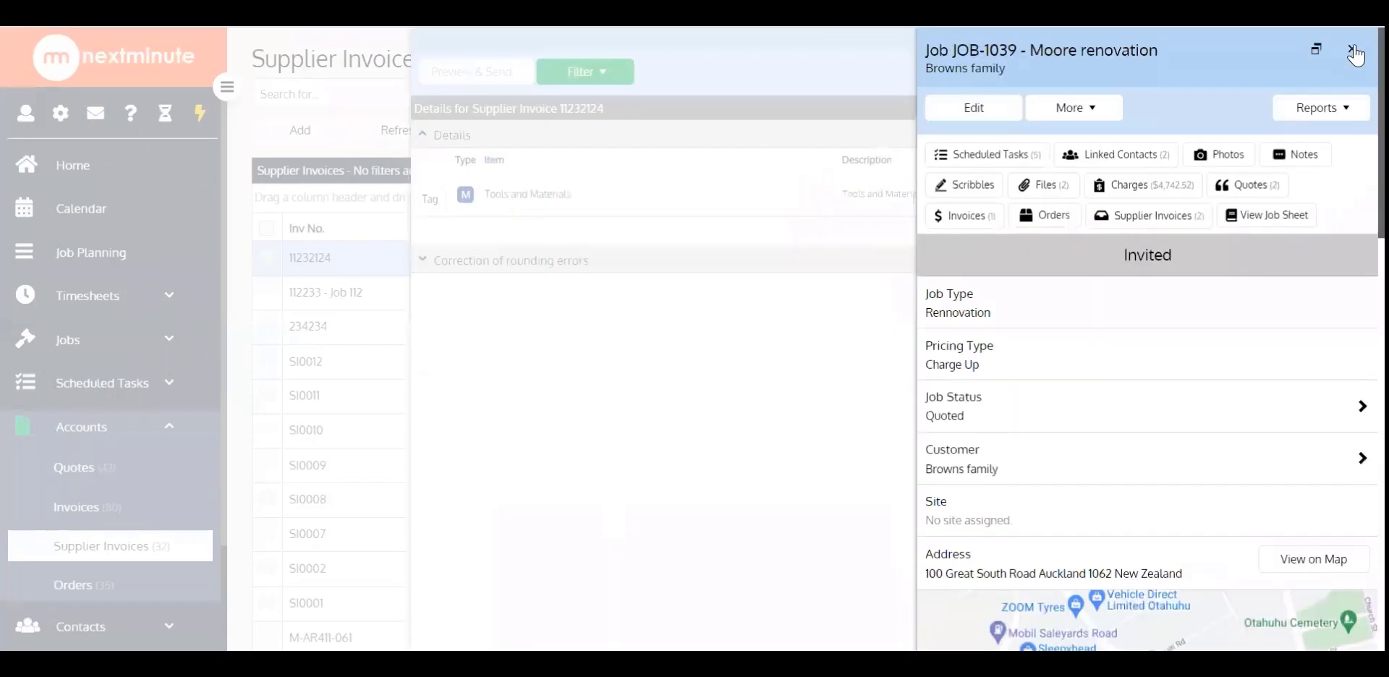
{"action": "left_click", "coordinate": [360, 67]}
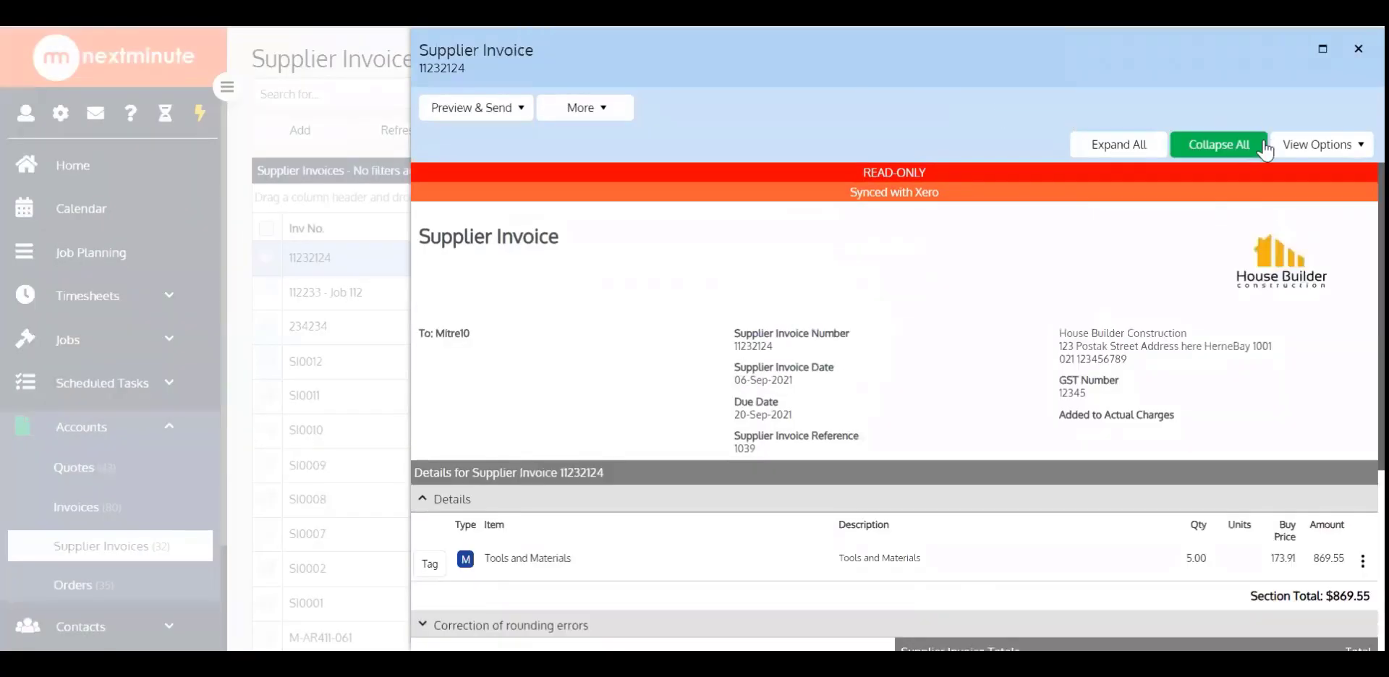
{"action": "left_click", "coordinate": [1358, 52]}
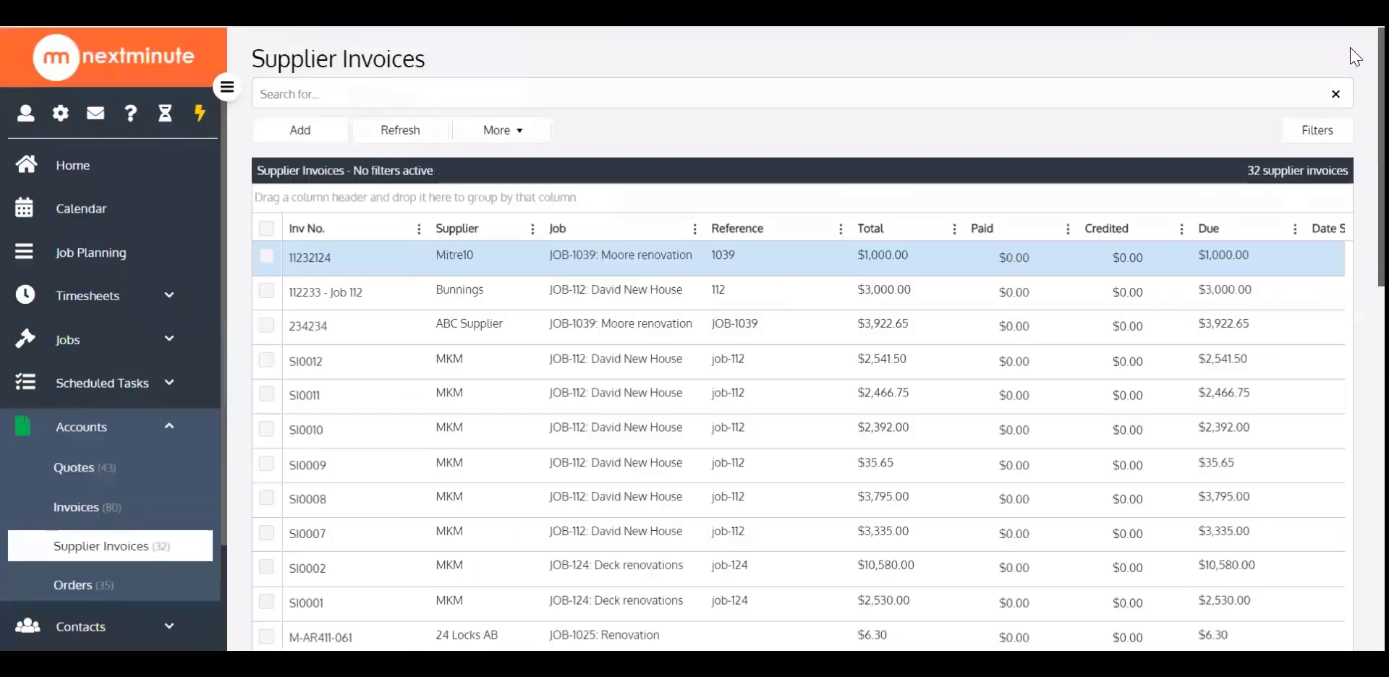
Reopen JOB-1039 from the Mitre10 supplier invoice and check which charge sections the job contains.
{"action": "left_click", "coordinate": [600, 257]}
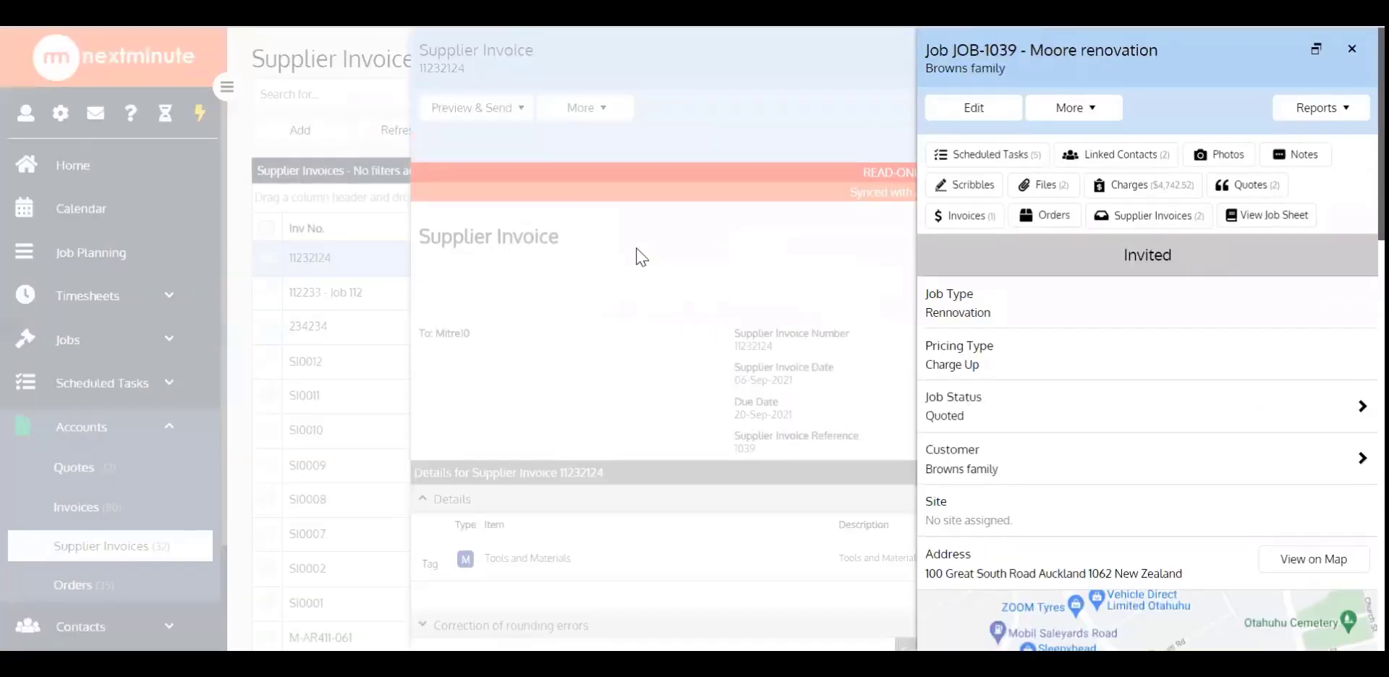
{"action": "left_click", "coordinate": [1150, 192]}
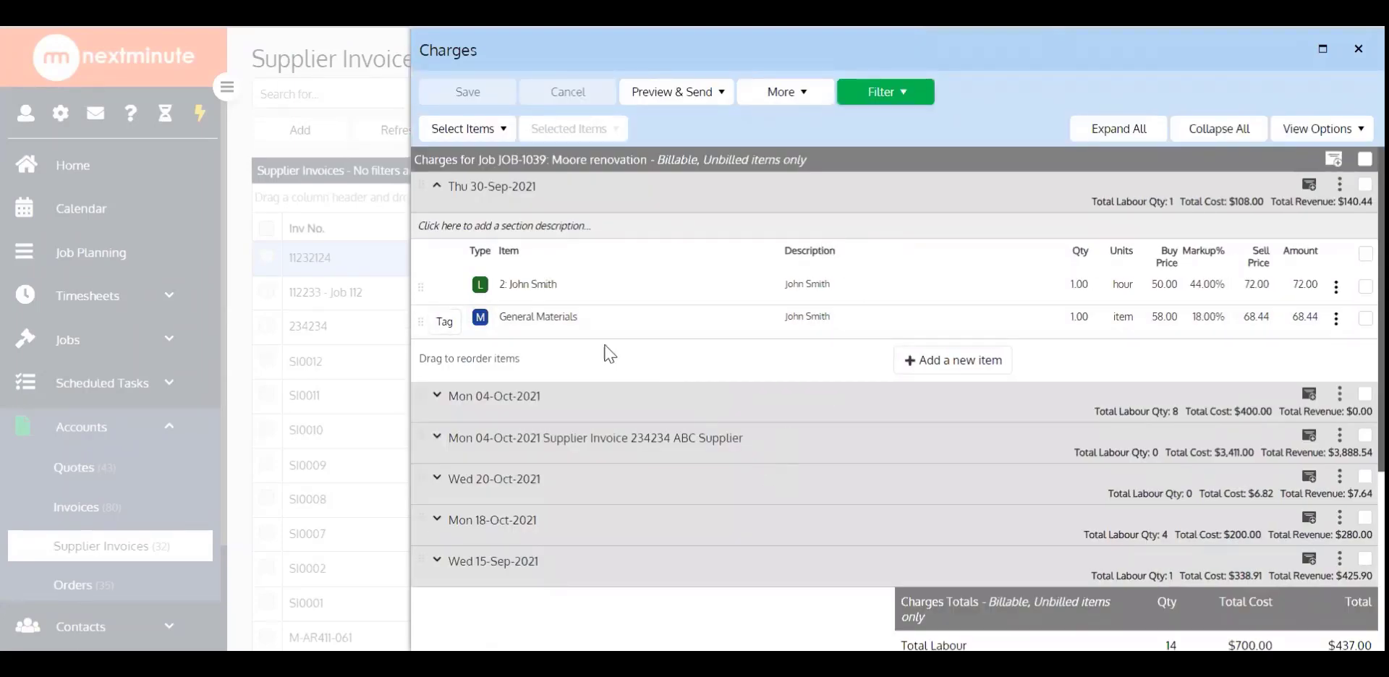
{"action": "left_click", "coordinate": [1357, 51]}
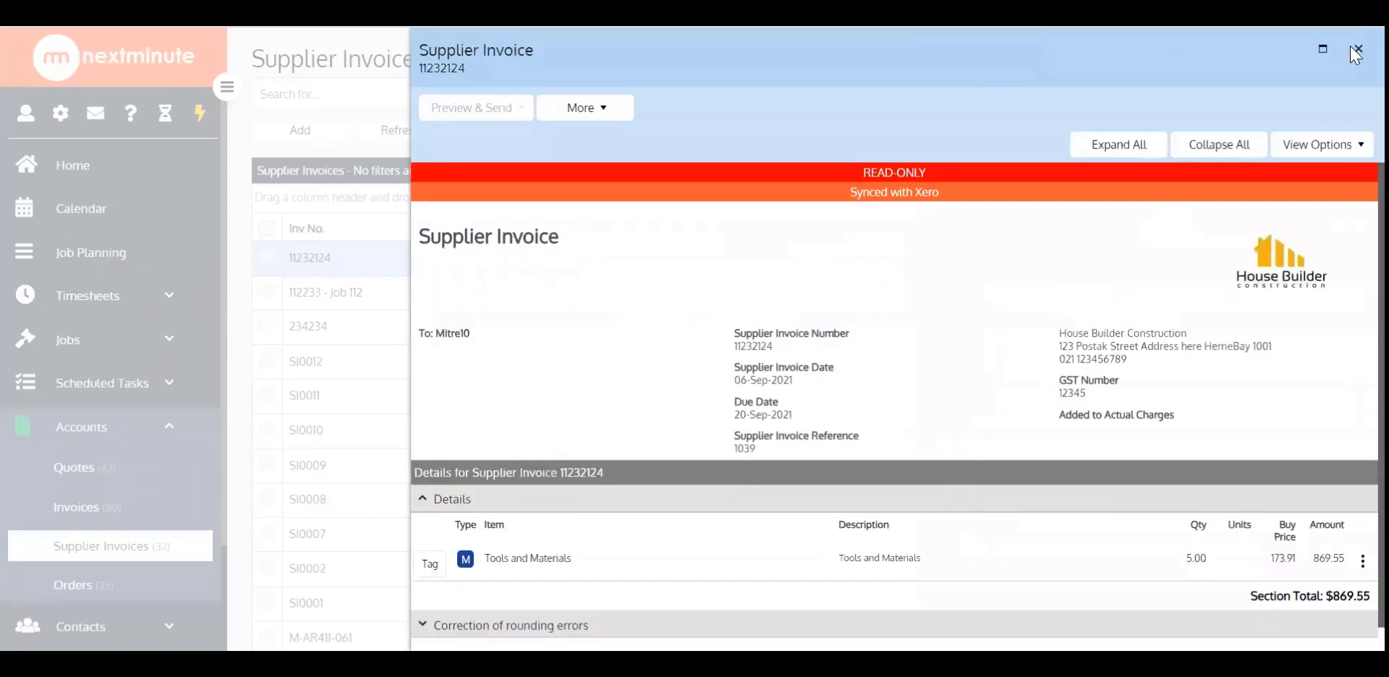
Close the Mitre10 supplier invoice and start adding another supplier invoice by importing bills from Xero.
{"action": "left_click", "coordinate": [1355, 50]}
{"action": "left_click", "coordinate": [301, 131]}
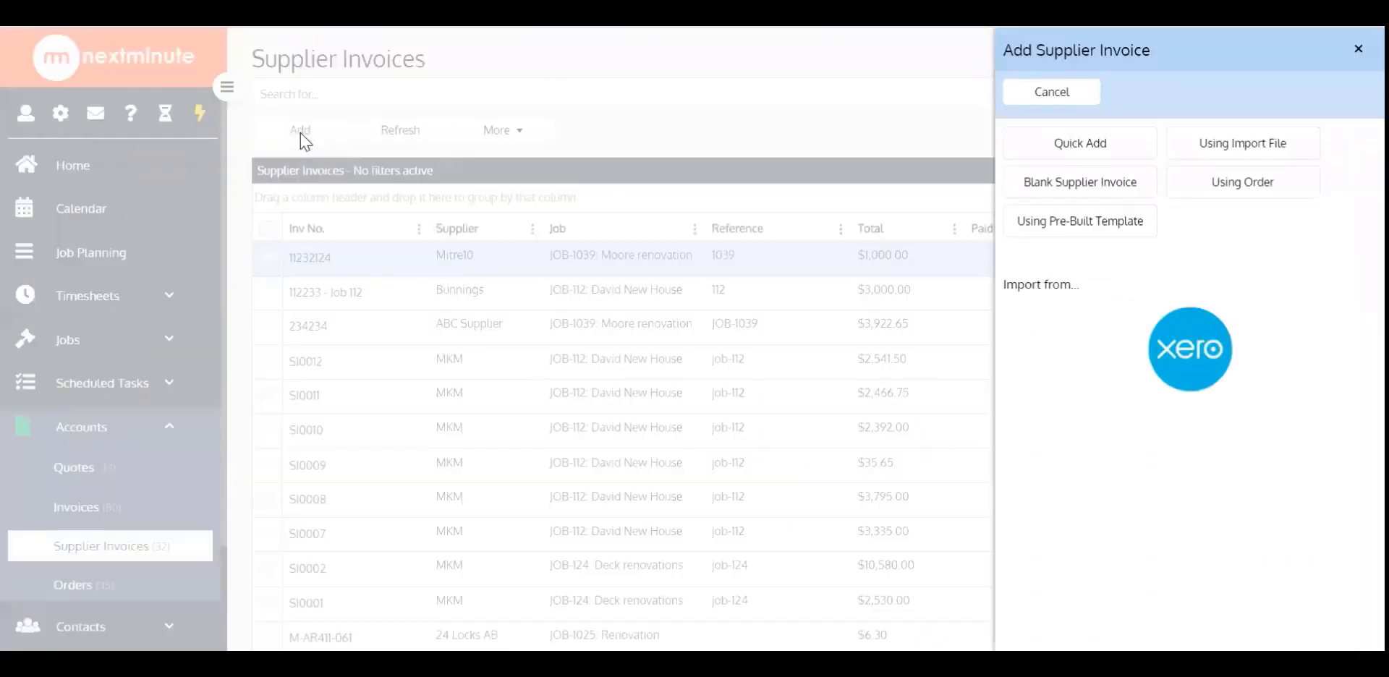
{"action": "left_click", "coordinate": [1214, 373]}
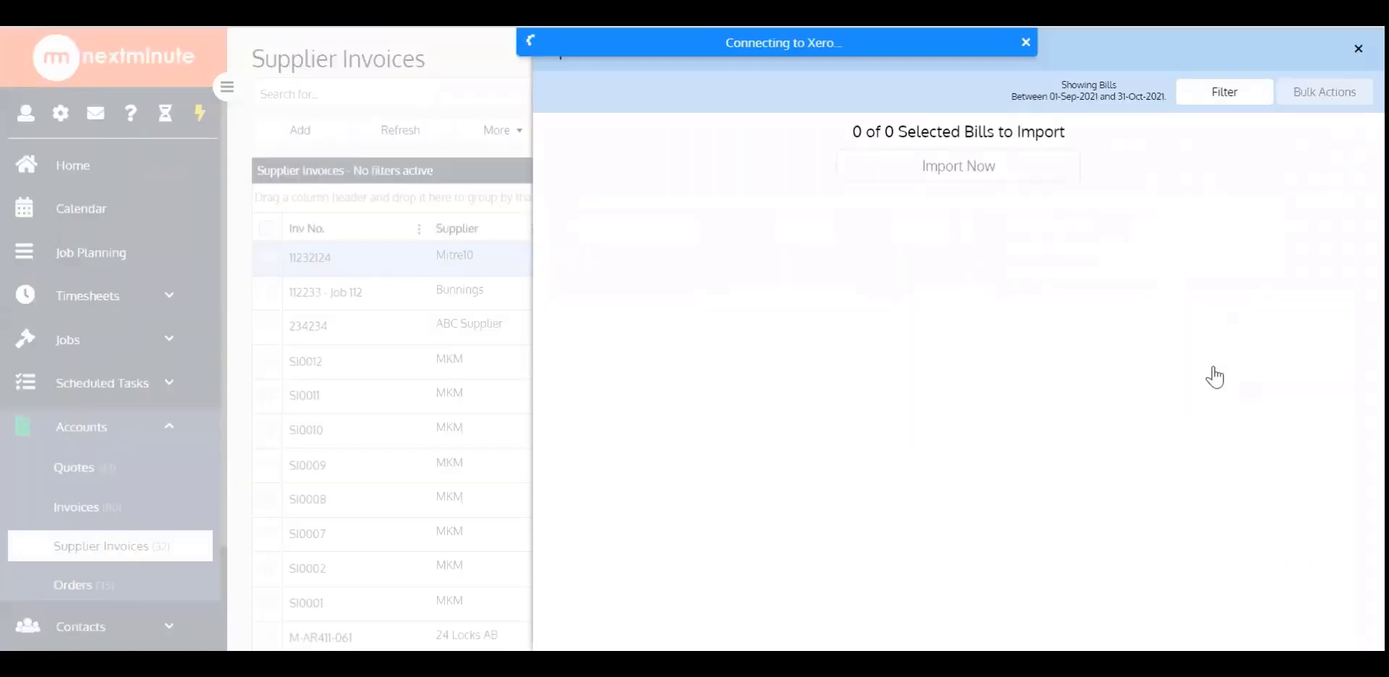